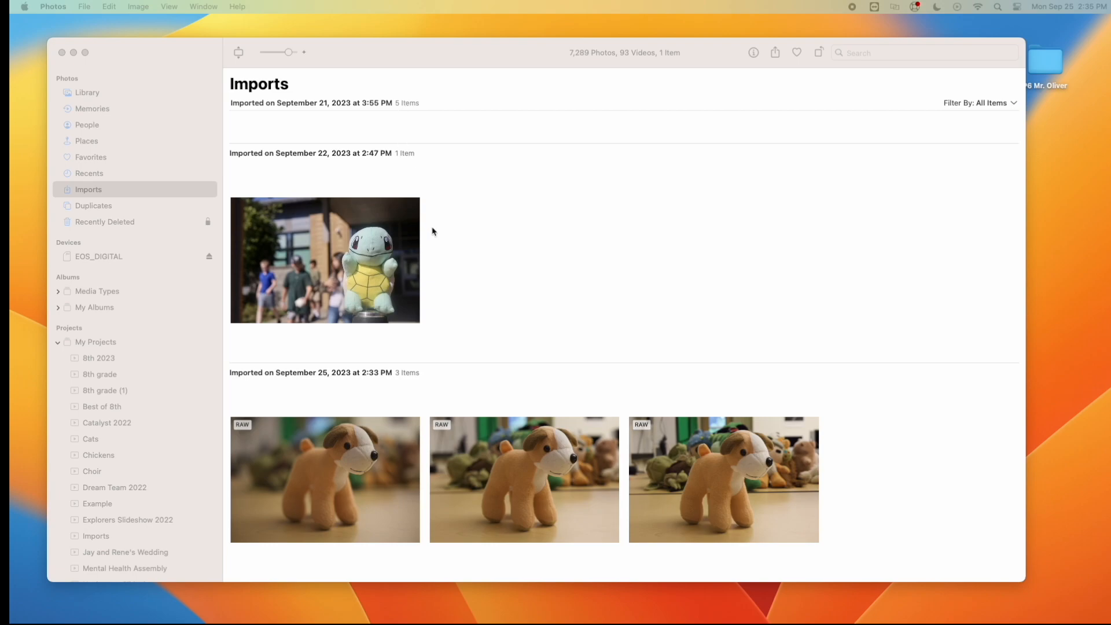
Apply the automatic light adjustment to the first RAW dog photo with the blurriest background, save it and return to Imports
double_click(394, 458)
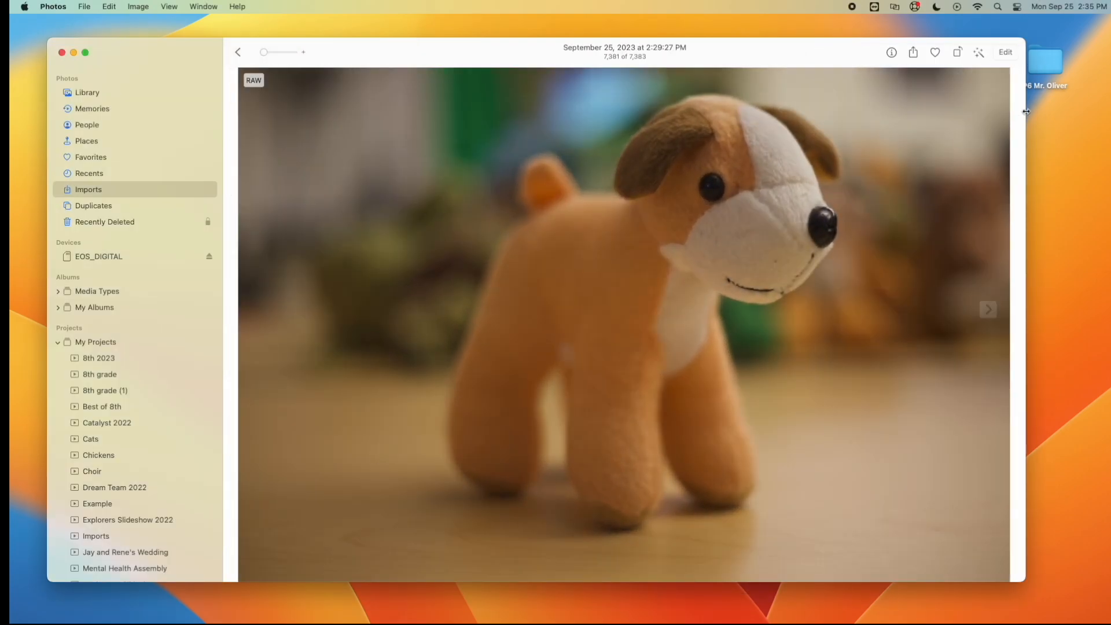
left_click(1006, 52)
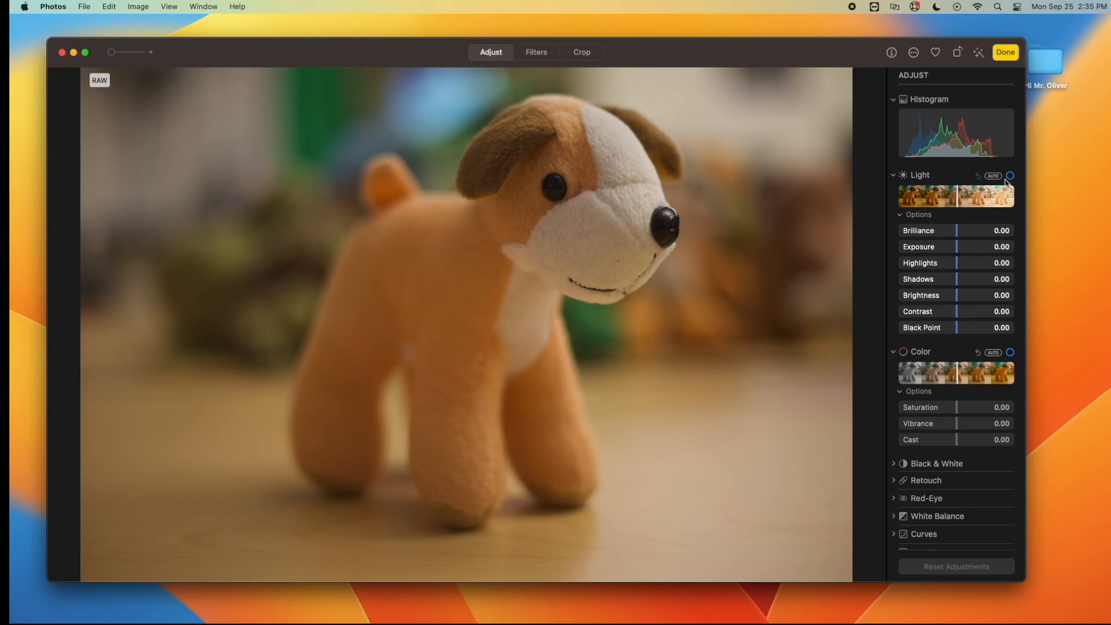
left_click(997, 176)
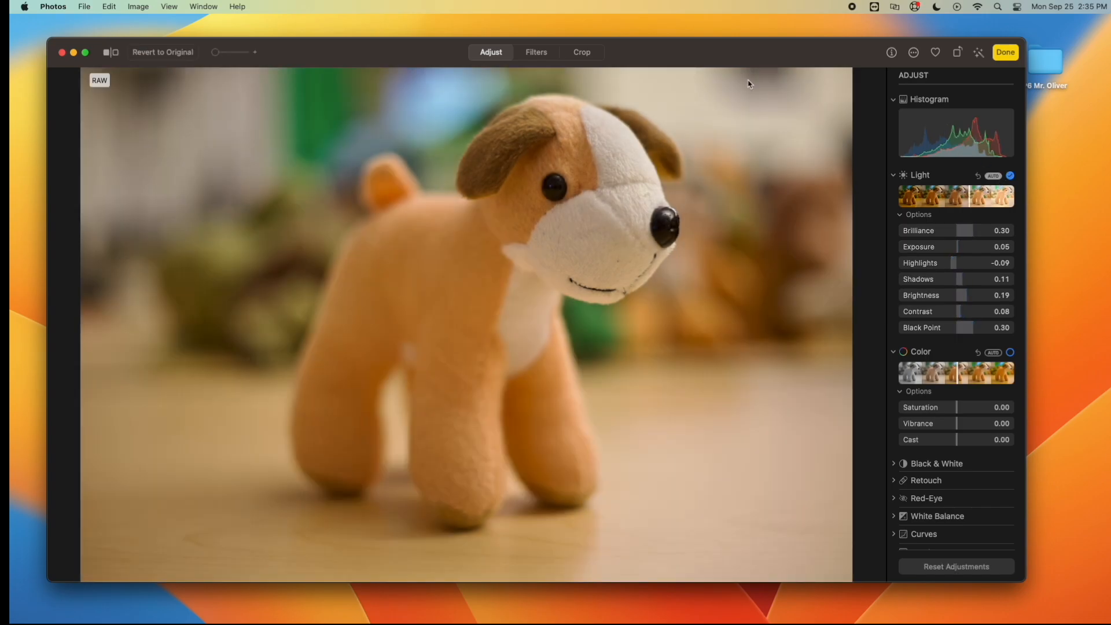
left_click(1004, 52)
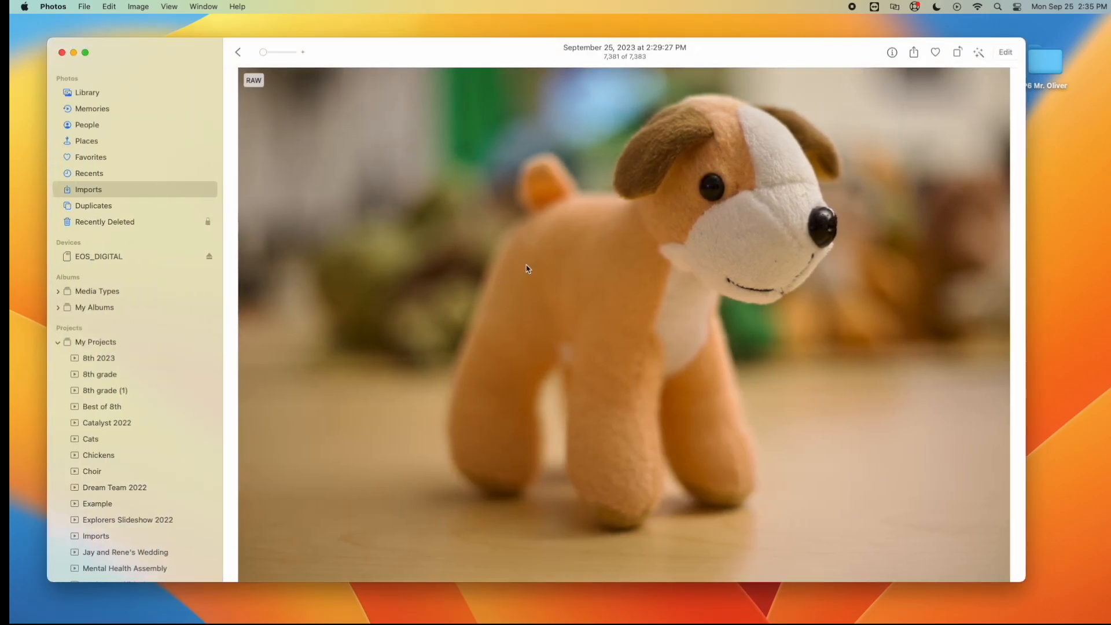
left_click(238, 53)
Auto-adjust the light of the middle RAW dog photo, save the edit and go back to the imported photos
double_click(539, 521)
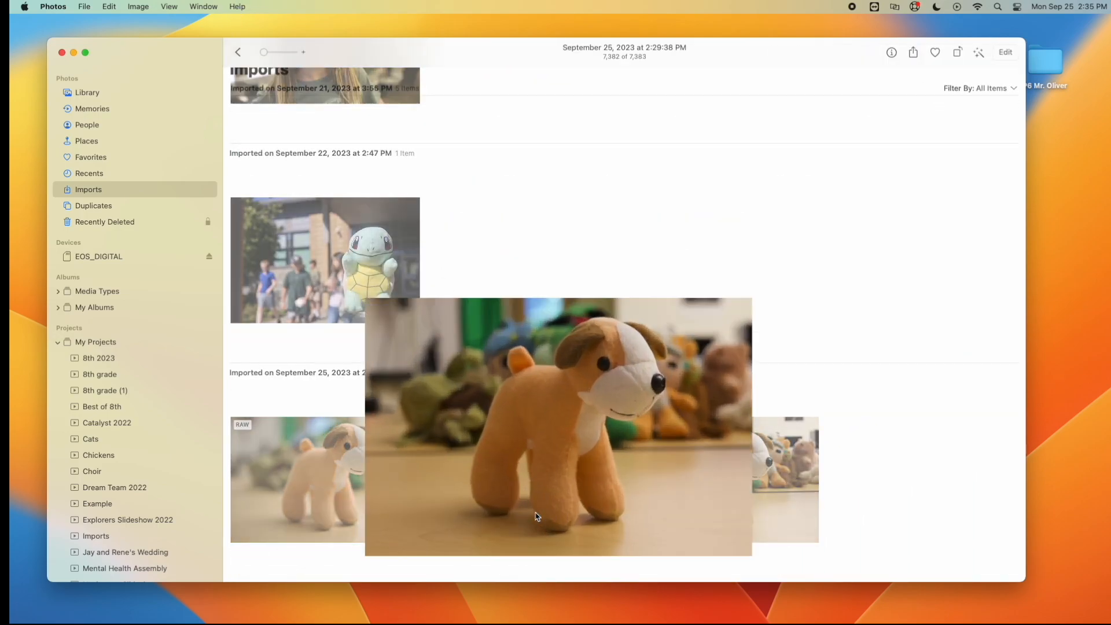
left_click(1009, 52)
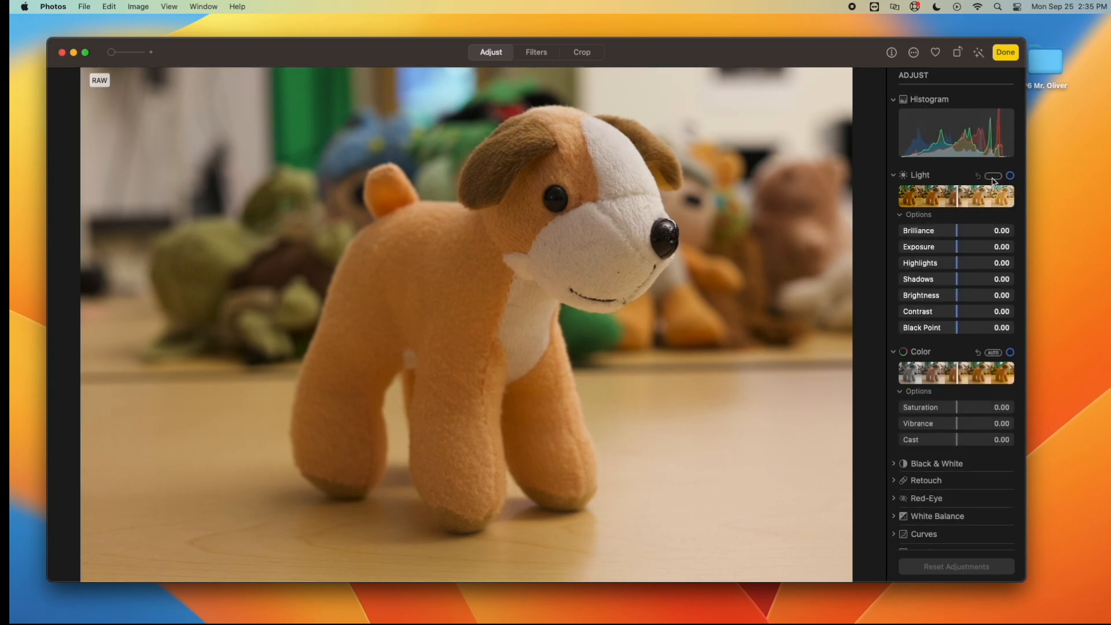
left_click(992, 177)
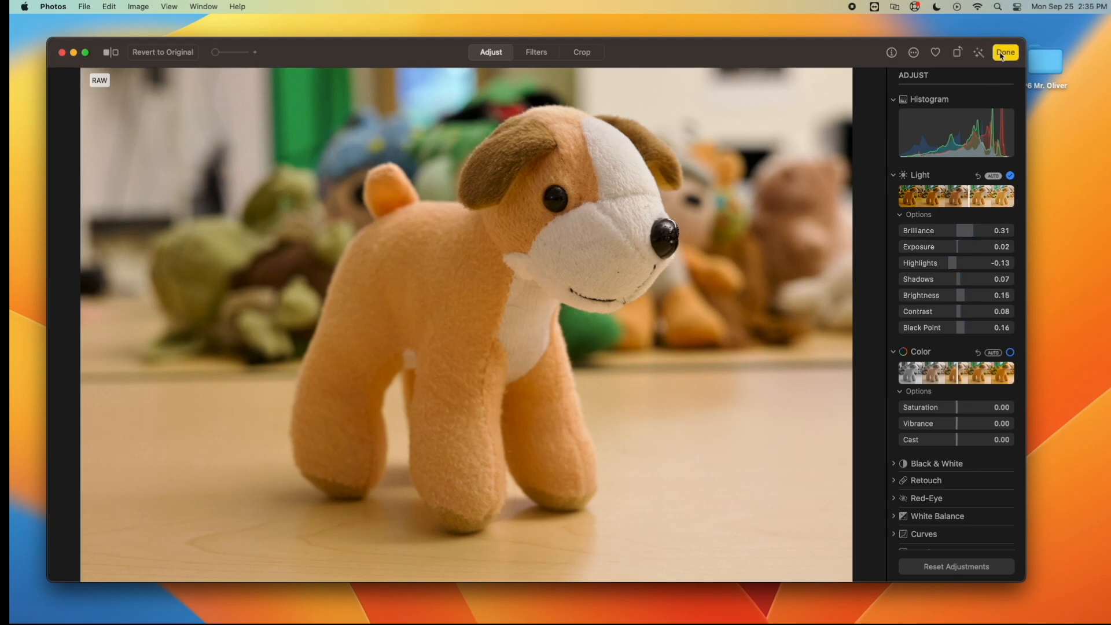
left_click(1005, 52)
left_click(238, 52)
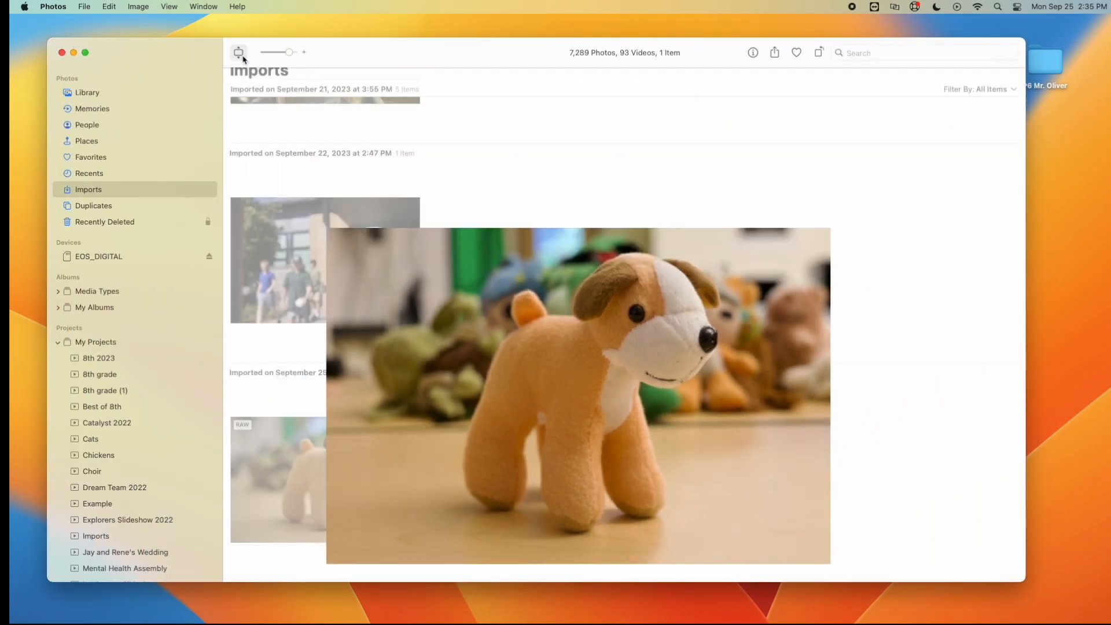
Auto-adjust the light of the third RAW dog photo with the sharpest background, save it and return to Imports
double_click(711, 523)
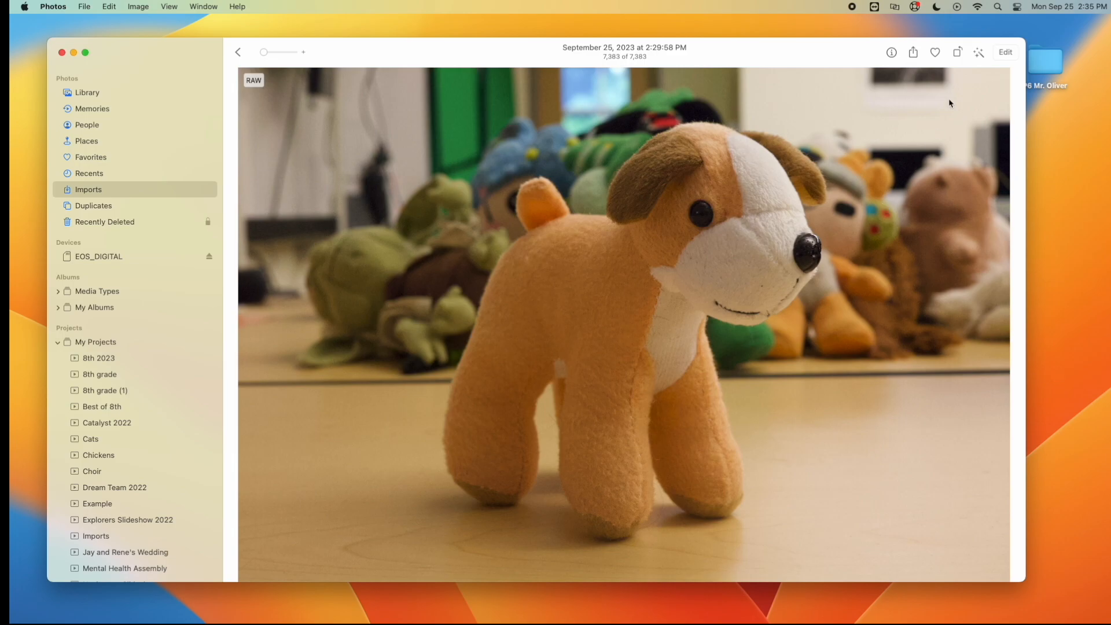
left_click(1006, 52)
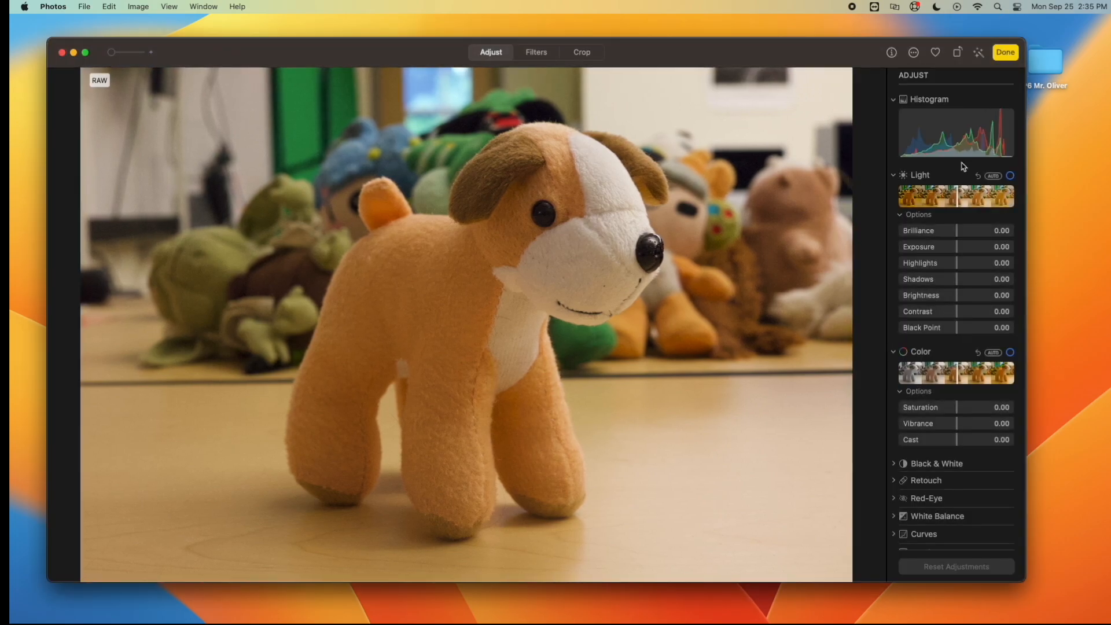
left_click(992, 176)
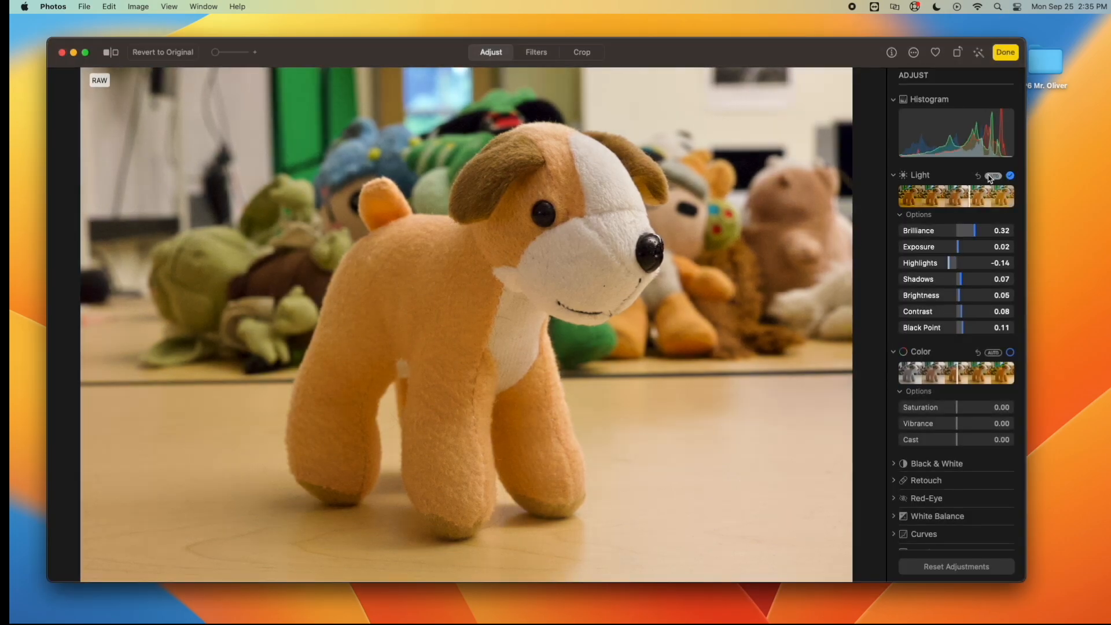
left_click(1004, 52)
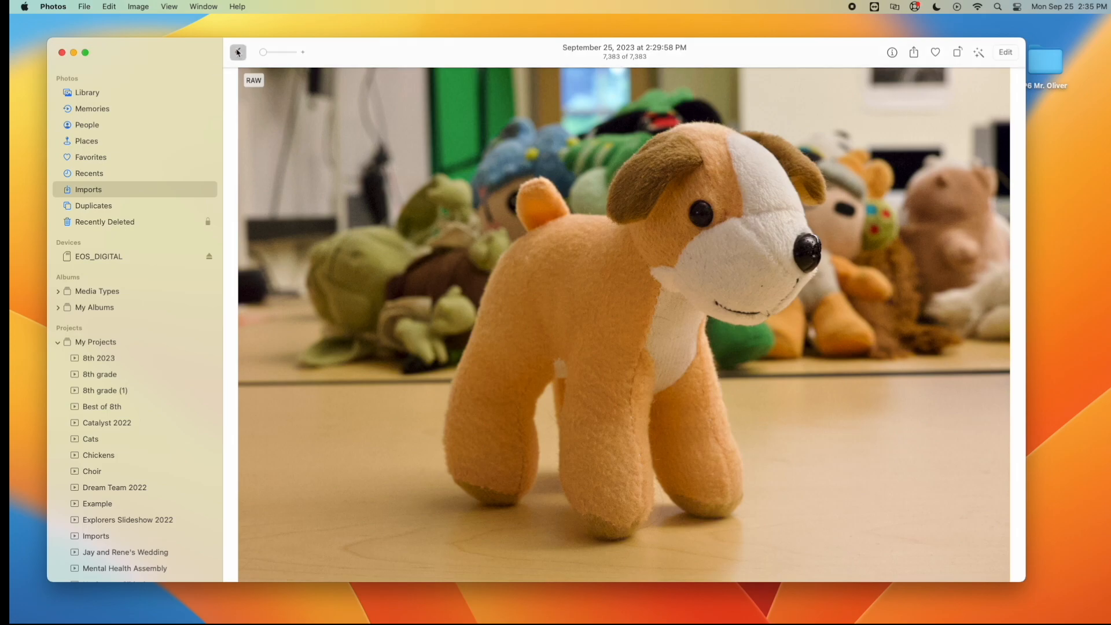
left_click(238, 52)
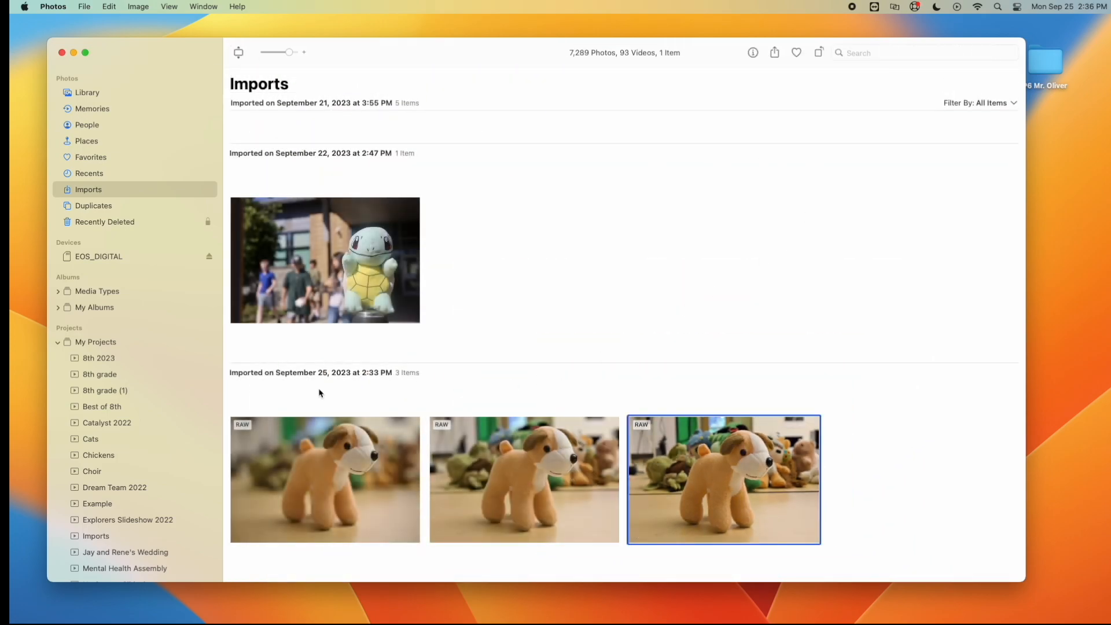
Try to copy the three selected dog photos straight from Imports into the P6 folder on the desktop
left_click_drag(703, 49, 658, 31)
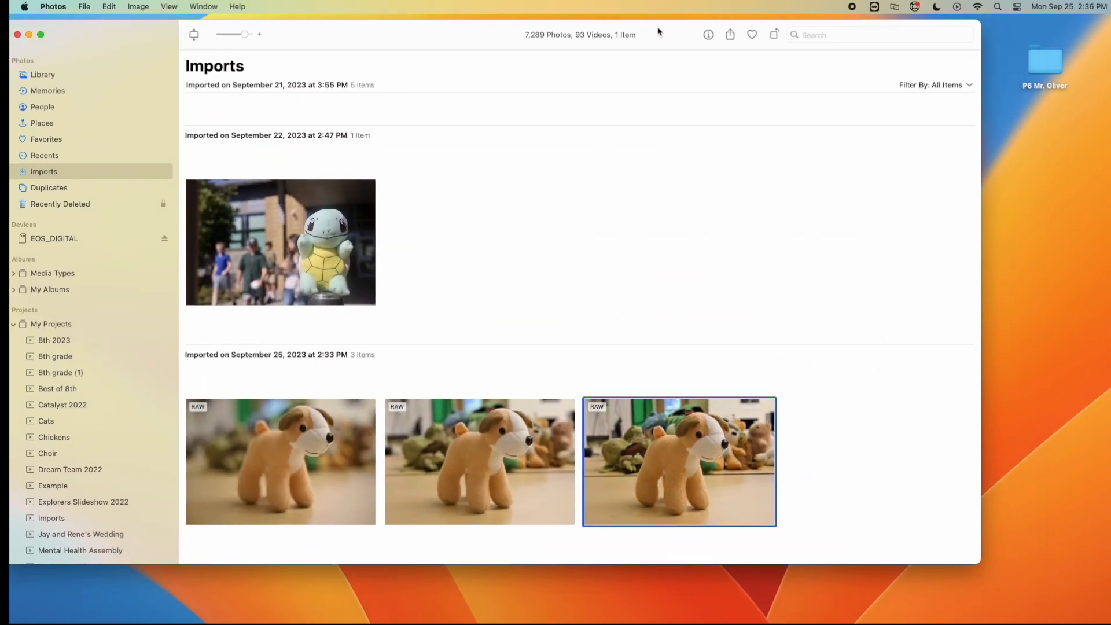
left_click_drag(285, 380, 1034, 66)
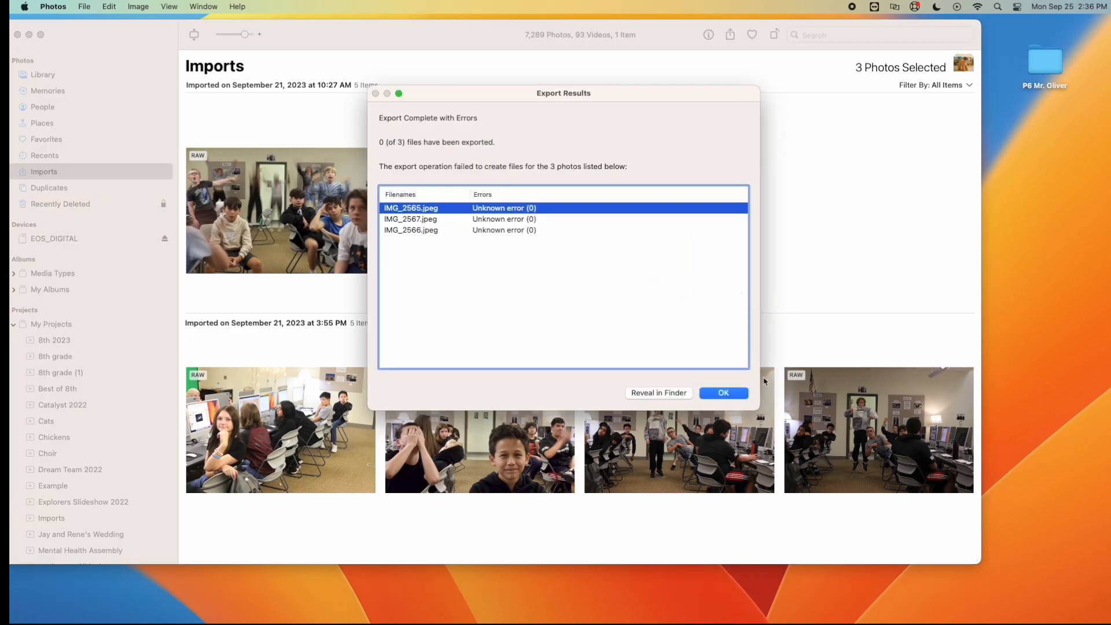
left_click(723, 393)
scroll(728, 395, "down", 10)
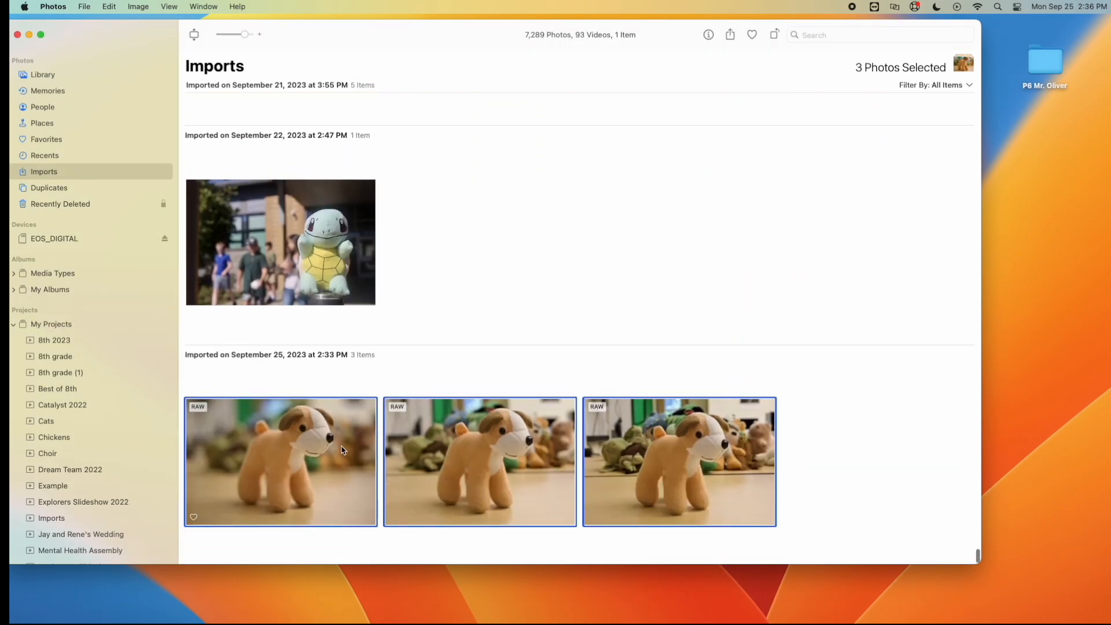
Export the three selected dog photos as JPEG files, keeping their file names, into the P6 folder on the Desktop
left_click(86, 7)
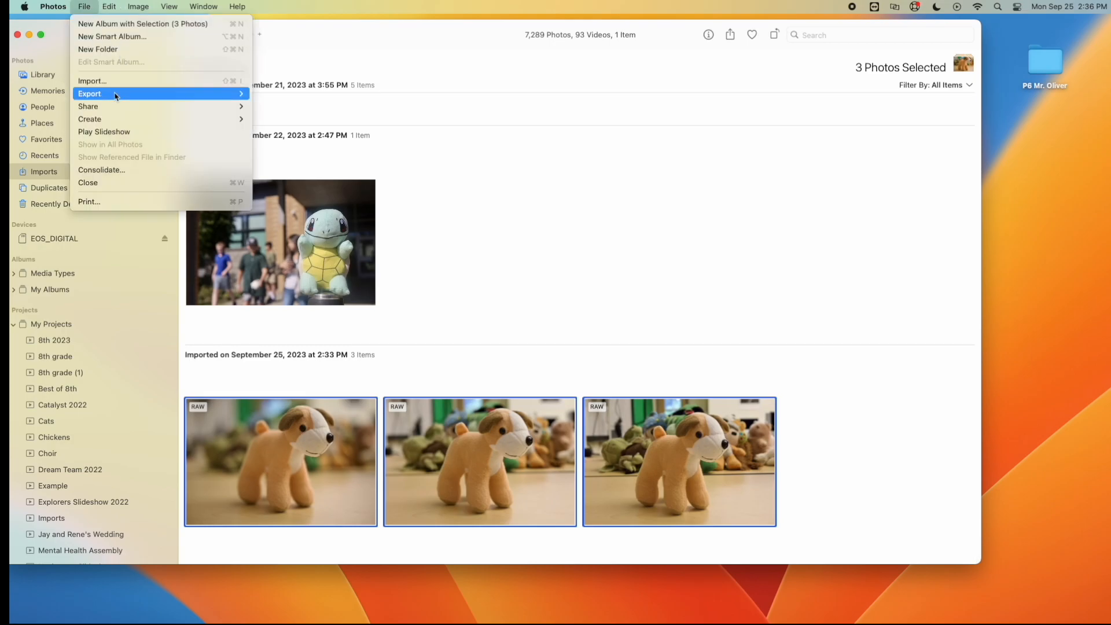
mouse_move(120, 95)
left_click(307, 100)
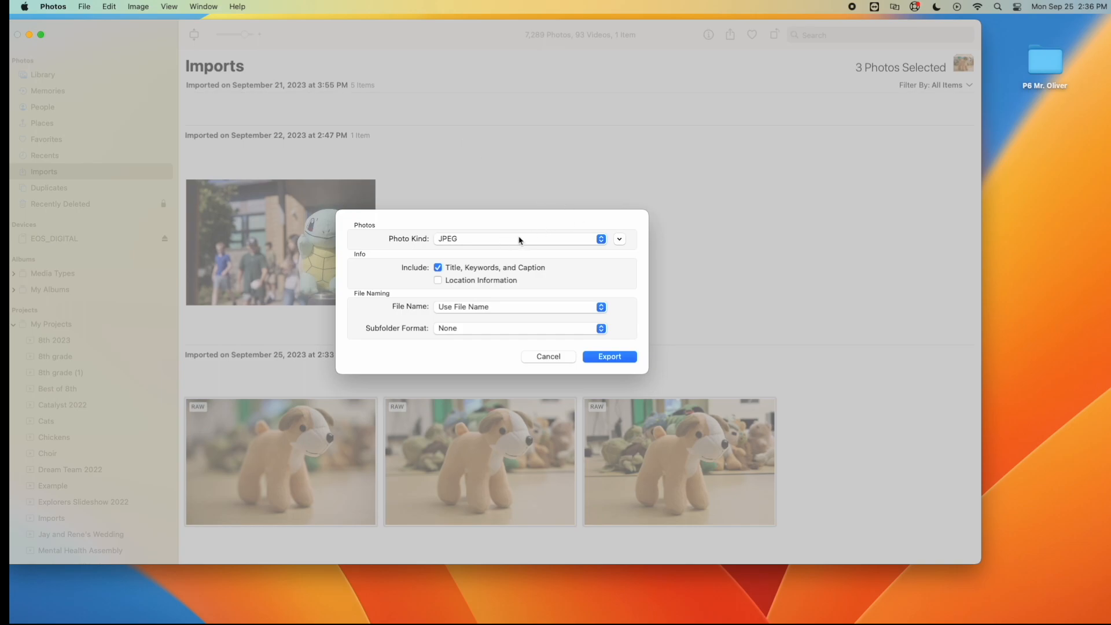
left_click(606, 358)
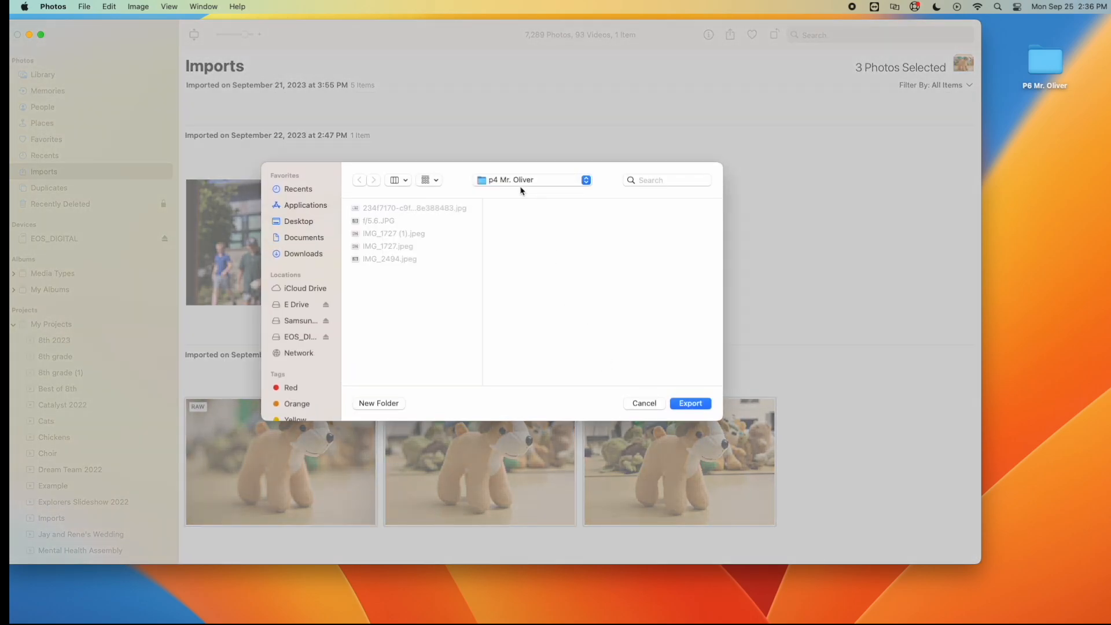
left_click(293, 222)
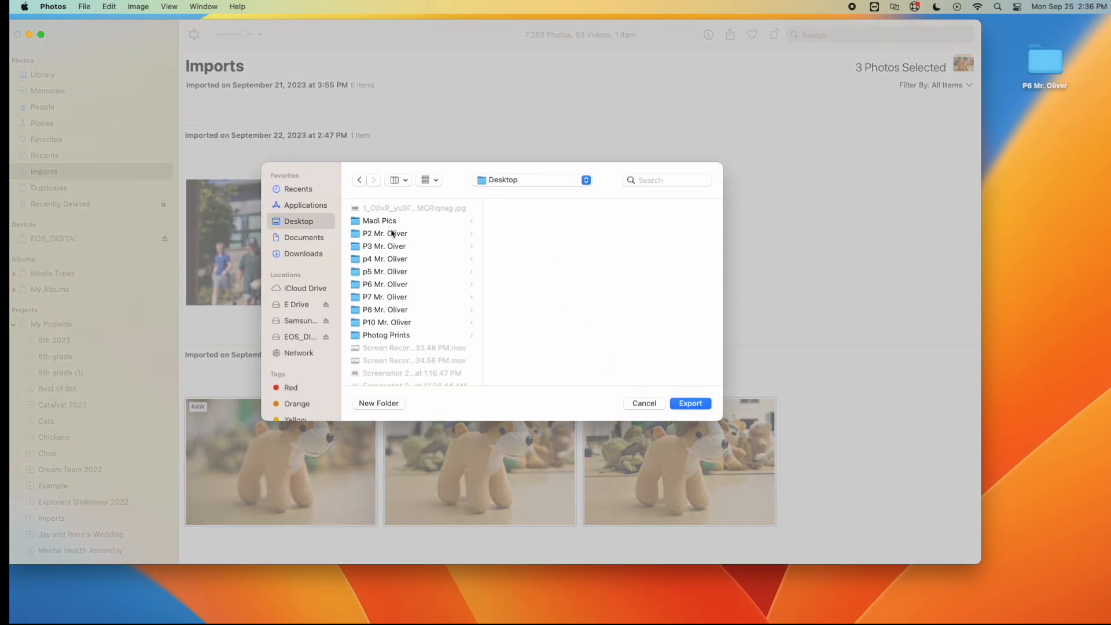
left_click(382, 284)
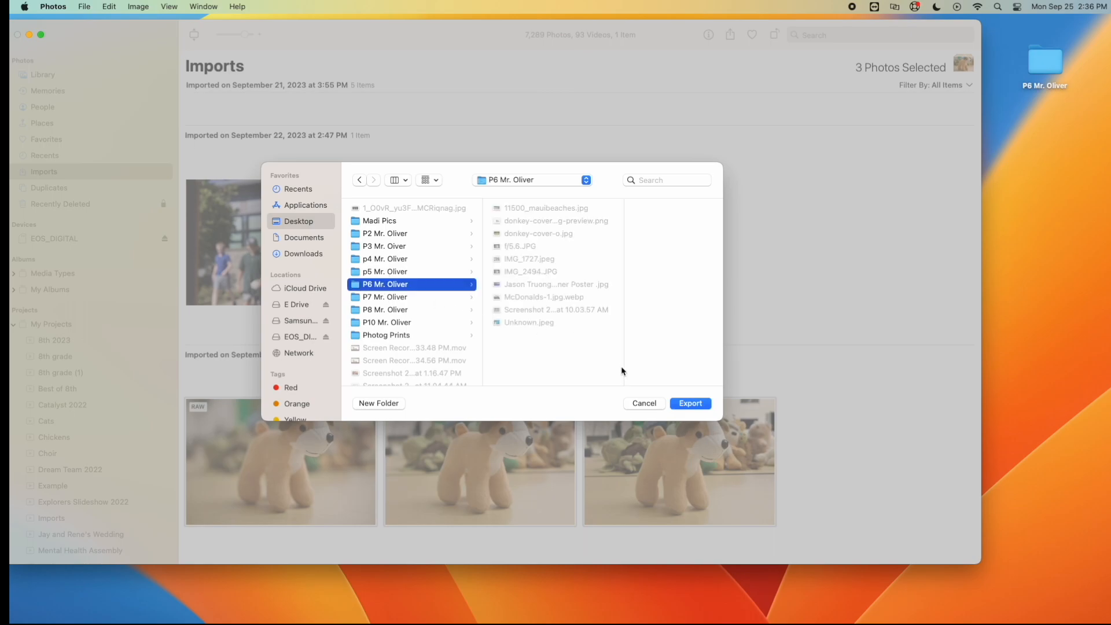
left_click(692, 404)
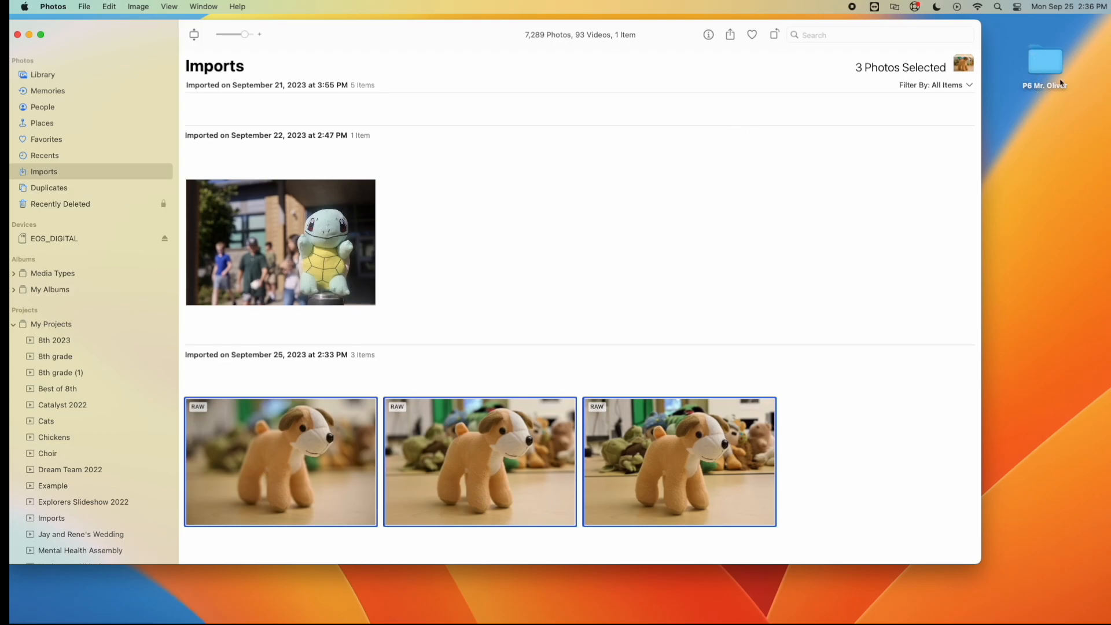
Open the desktop P6 folder in Finder, inspect the exported IMG_2565.jpeg in Preview, and close both windows
double_click(1045, 64)
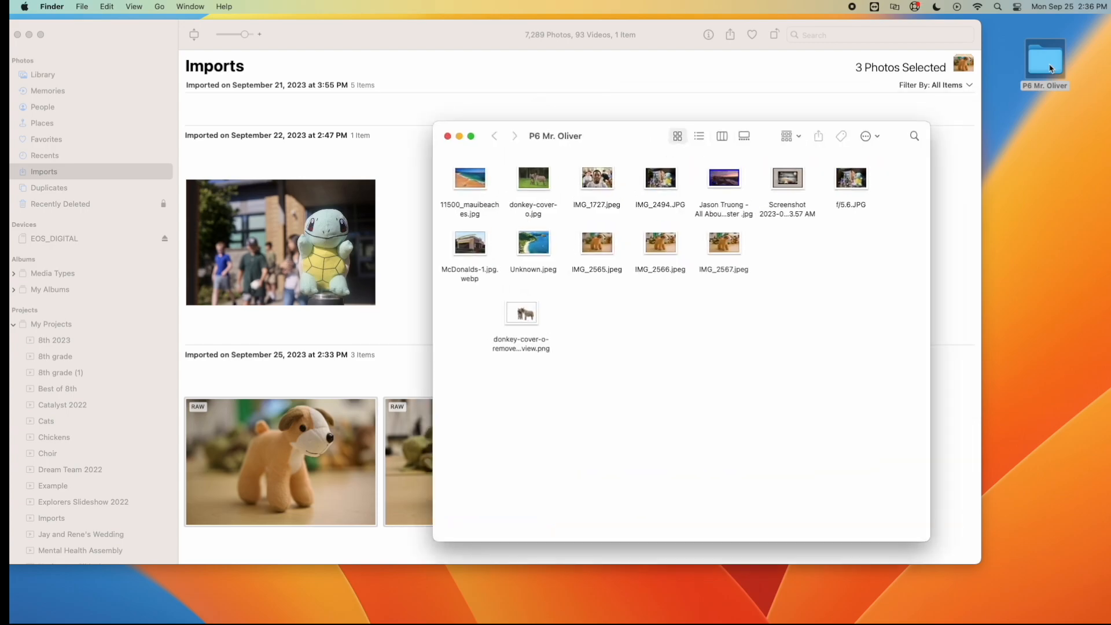
double_click(596, 245)
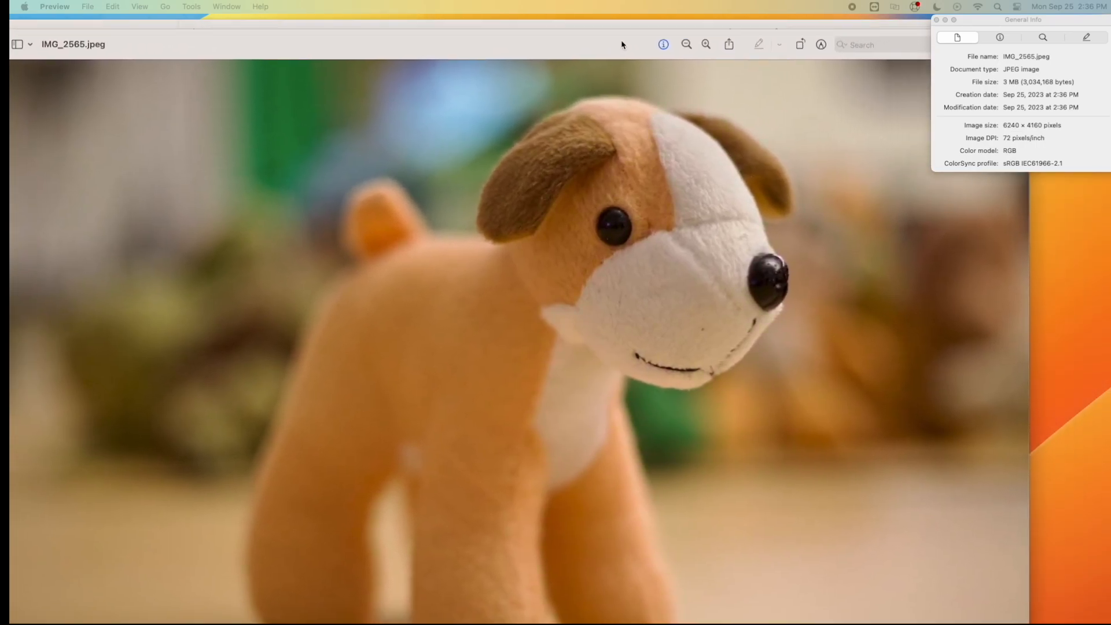
left_click_drag(622, 44, 656, 50)
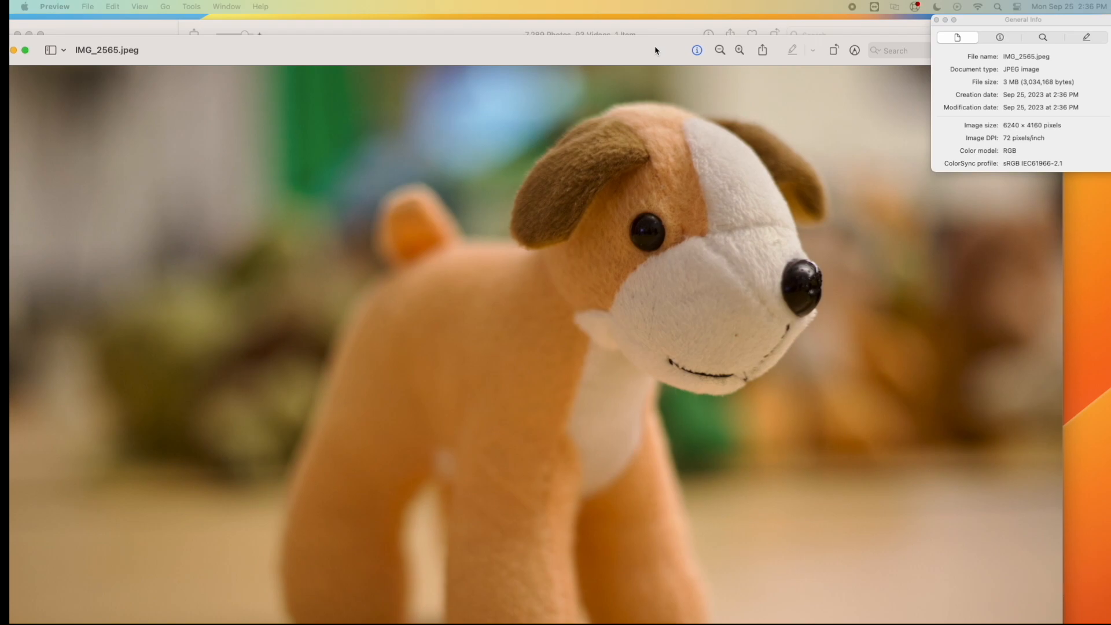
double_click(144, 44)
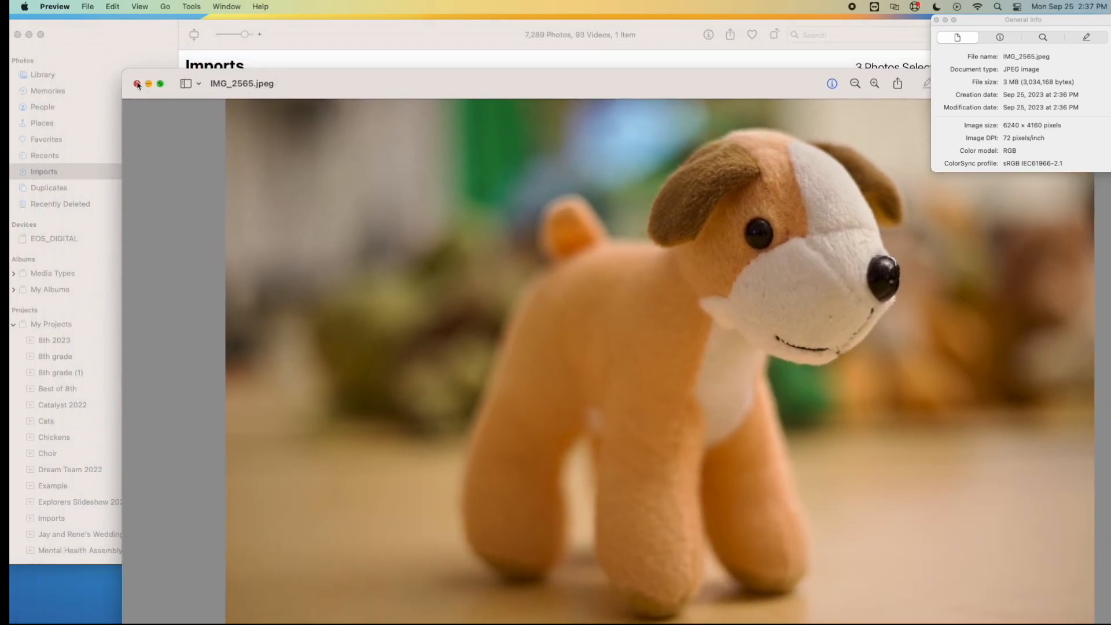
left_click(137, 84)
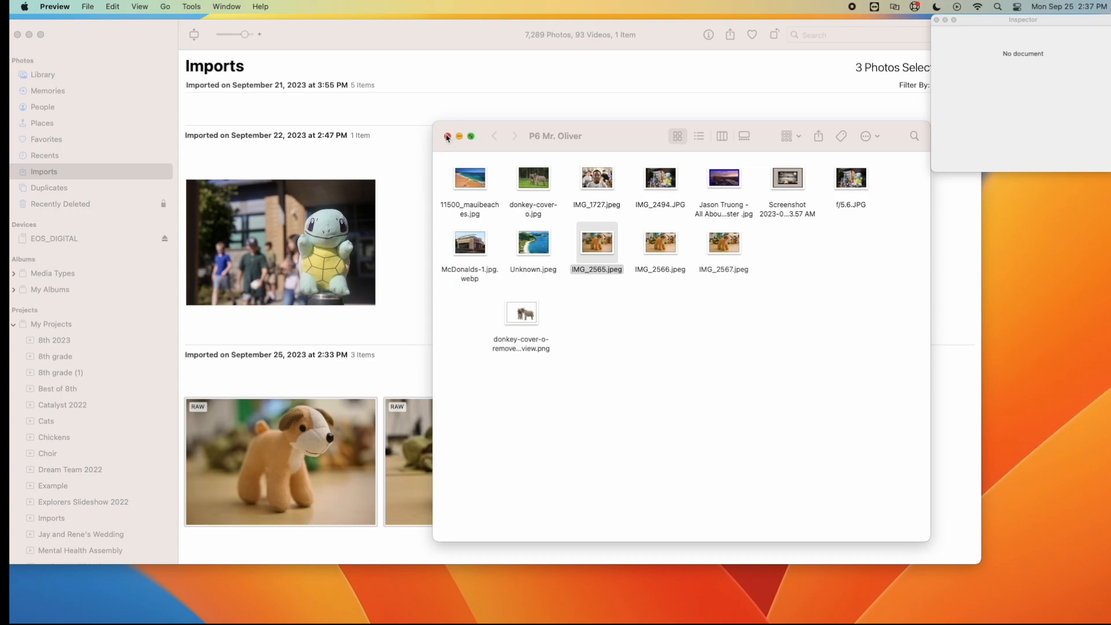
left_click(447, 136)
Switch back to Photos and examine the camera information of the first dog photo, then return to Imports
left_click(344, 427)
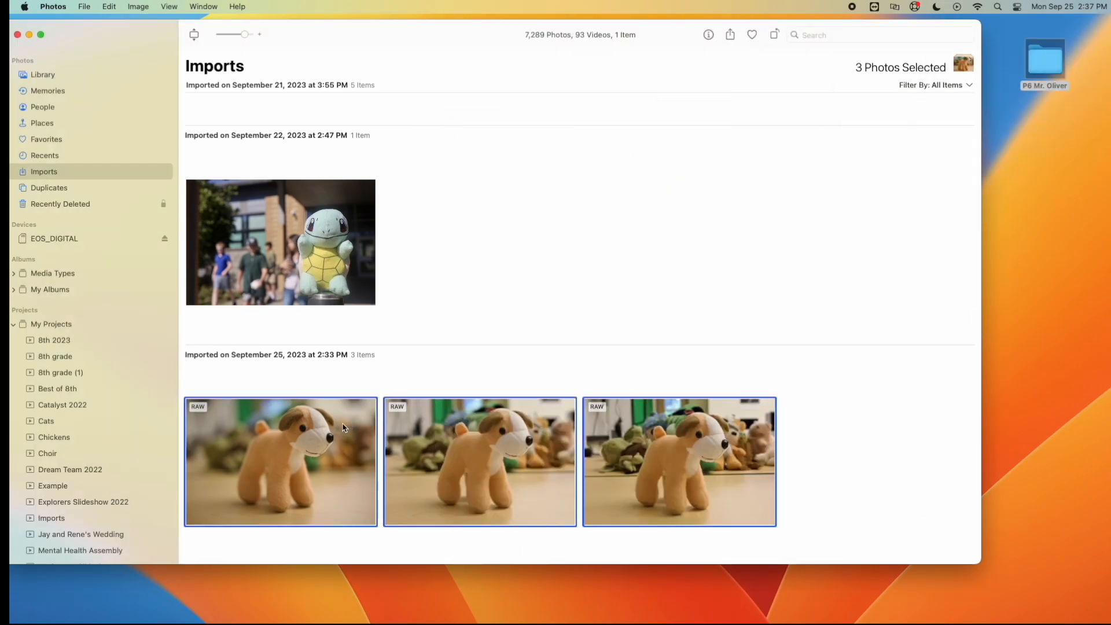
left_click(449, 371)
double_click(354, 441)
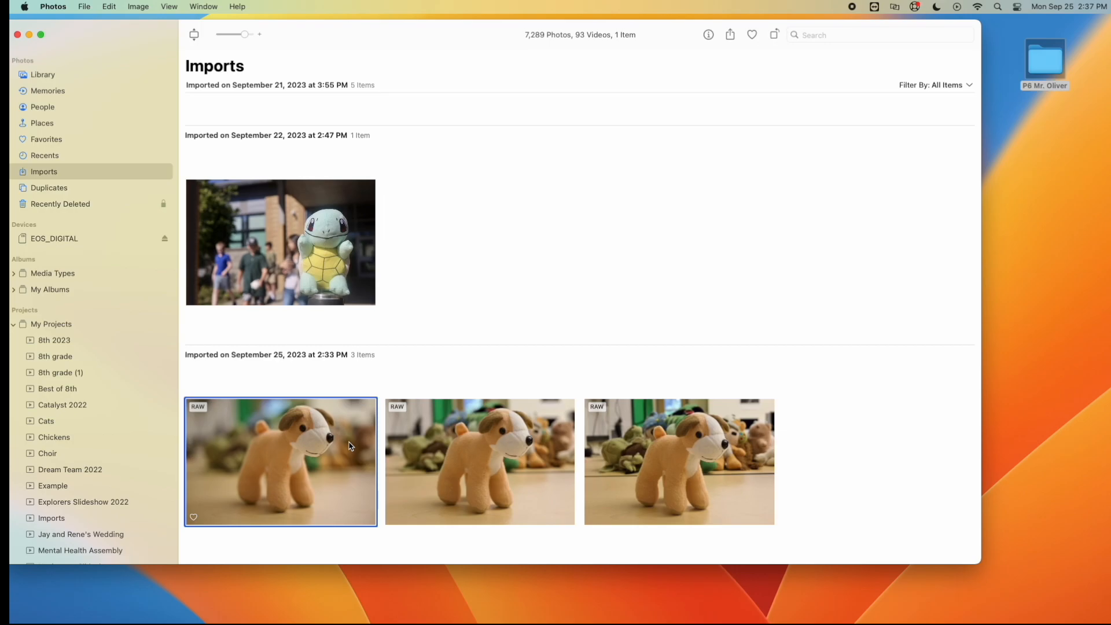
left_click(846, 35)
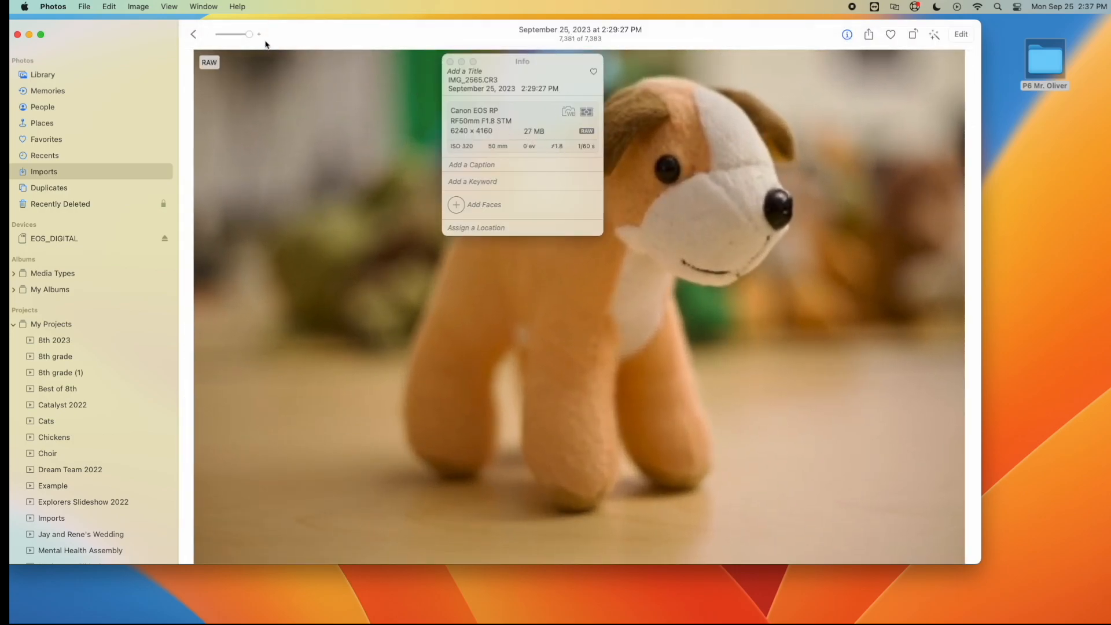
left_click(189, 35)
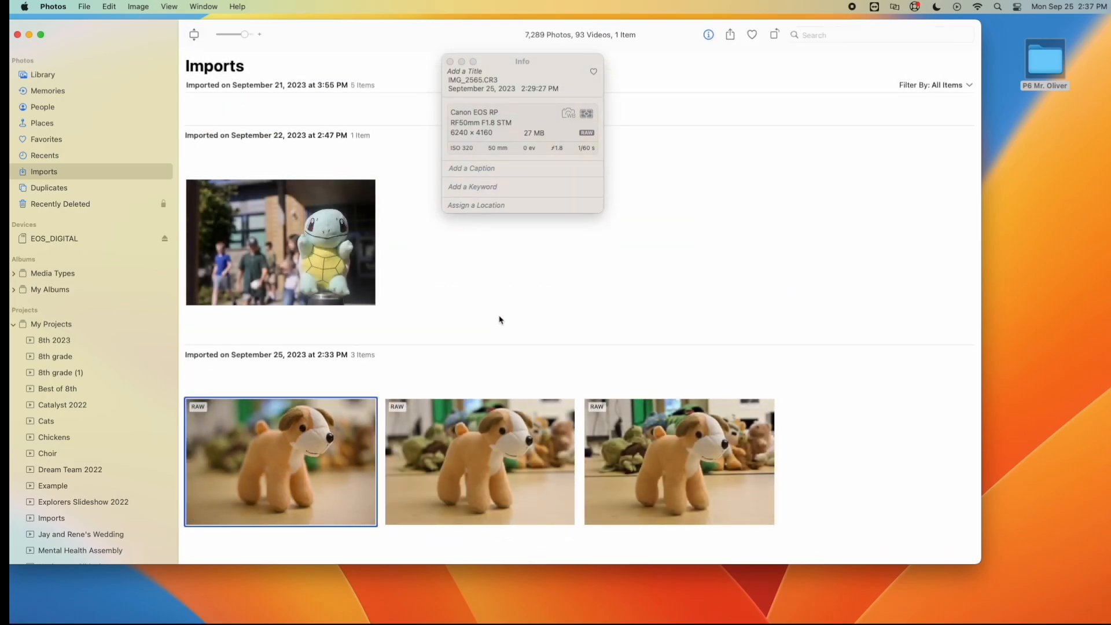
Examine the camera information of the second and third dog photos to compare their aperture and ISO settings
double_click(520, 479)
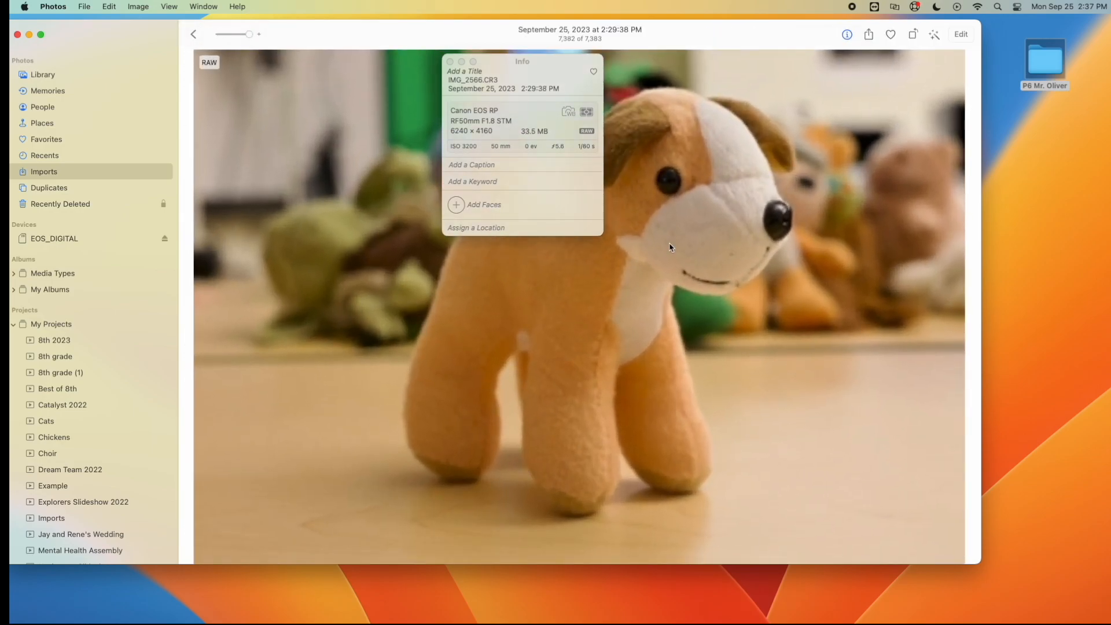
left_click(194, 35)
double_click(702, 466)
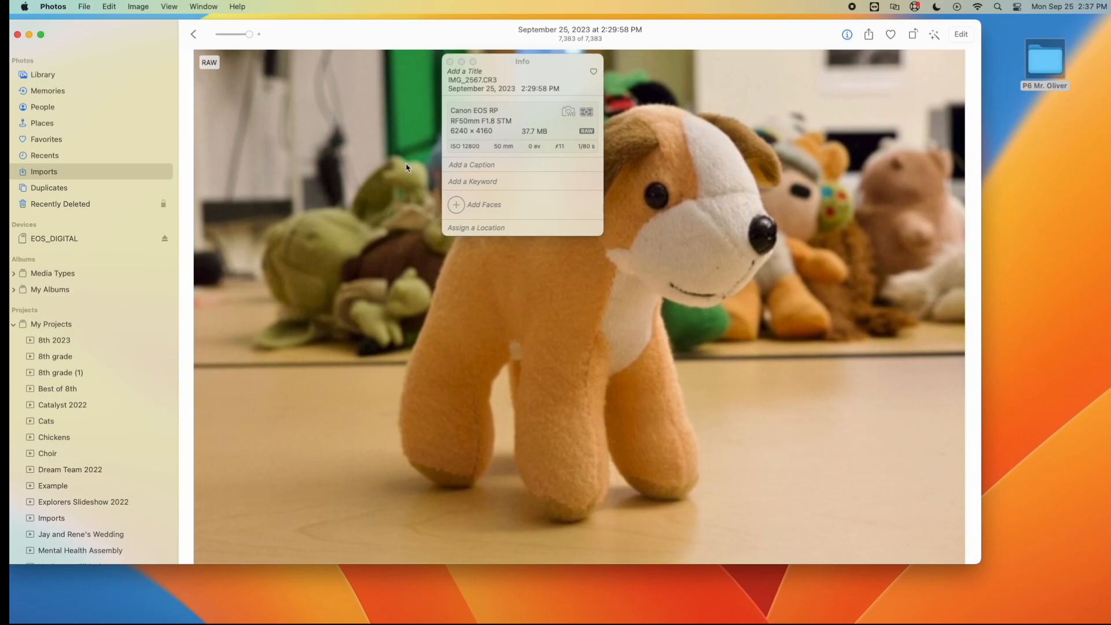
left_click(191, 33)
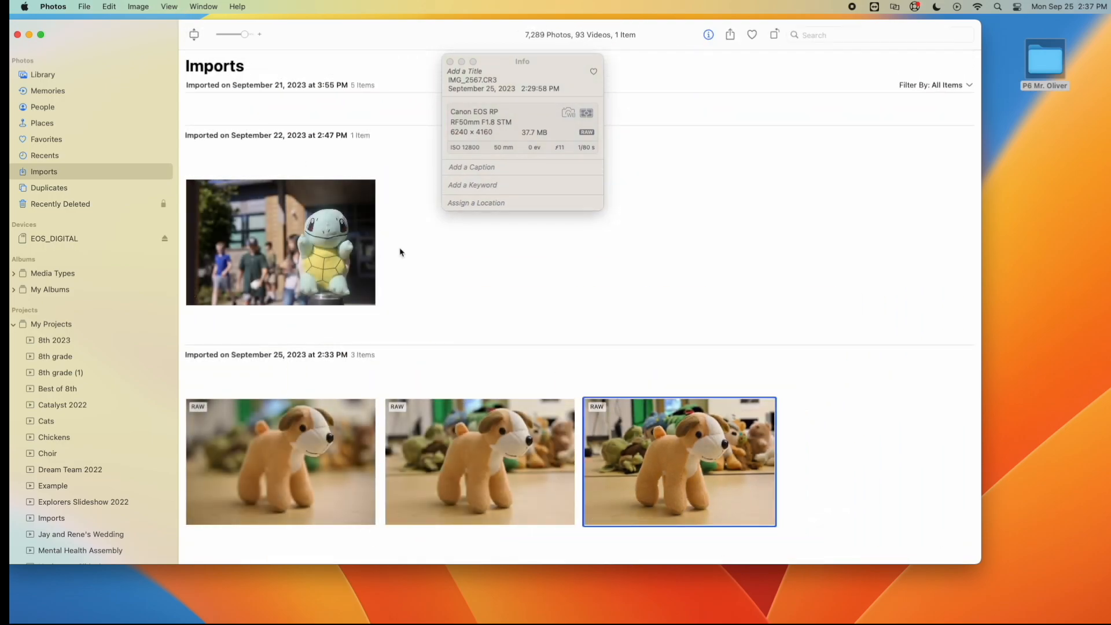
double_click(498, 458)
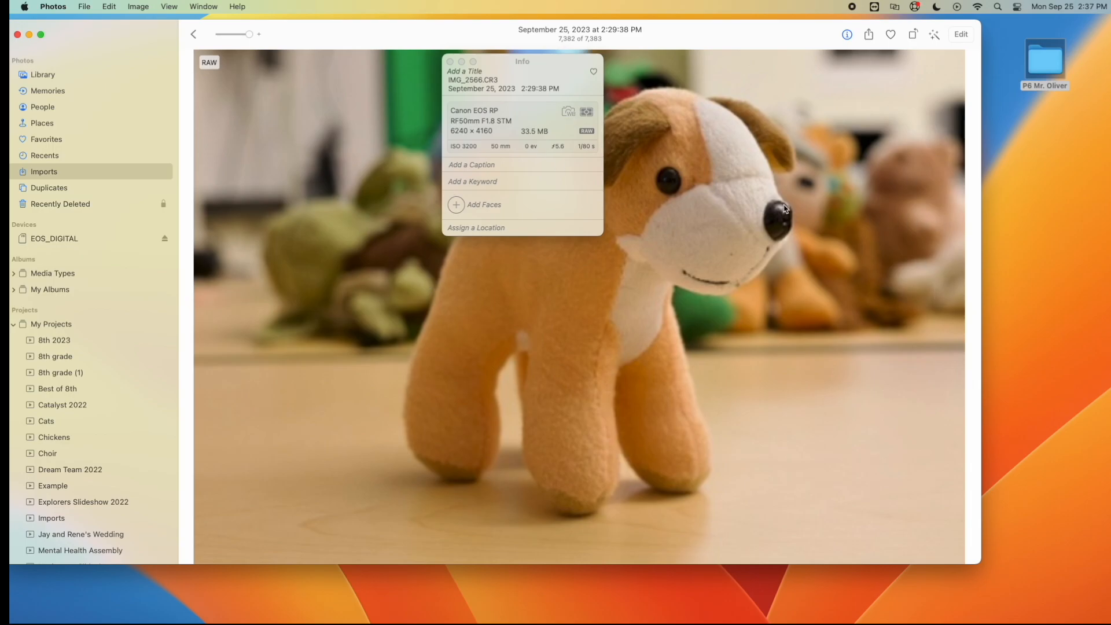
Examine the third dog photo's camera information at full size, and return to the Imports overview
left_click(194, 35)
double_click(668, 477)
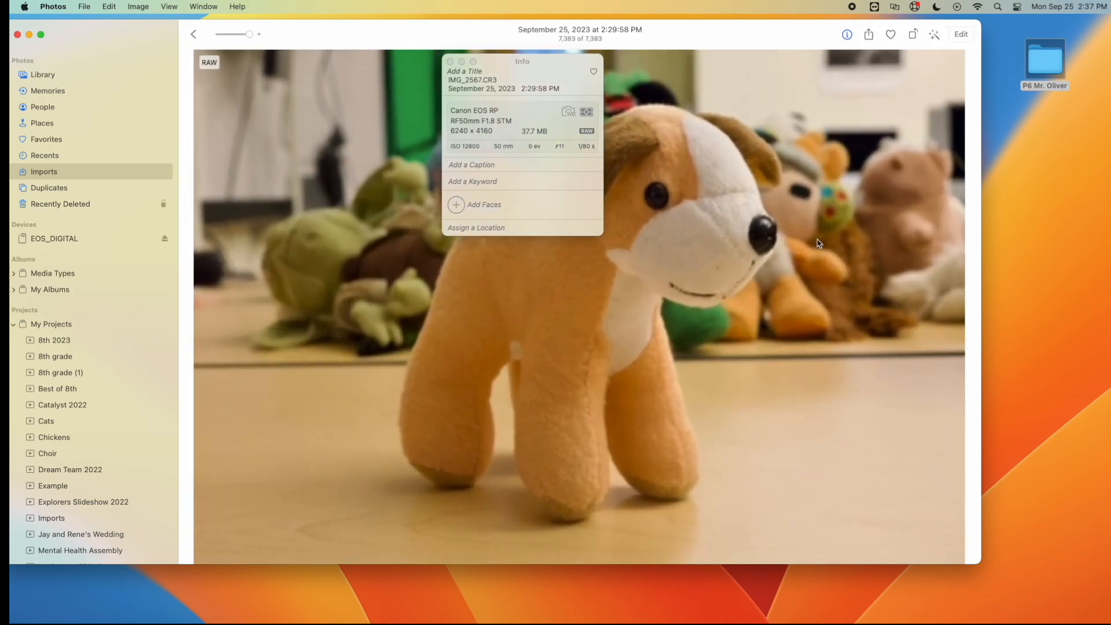
left_click(193, 35)
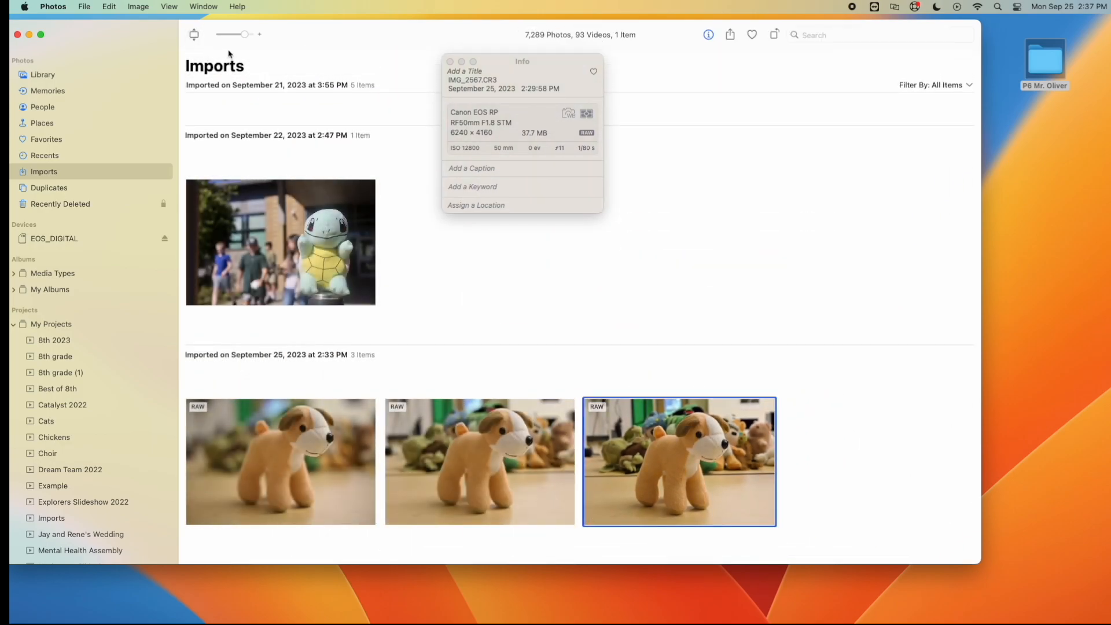
Open the desktop P6 folder in Finder, check IMG_2565.jpeg in Preview, and close the image
double_click(1046, 62)
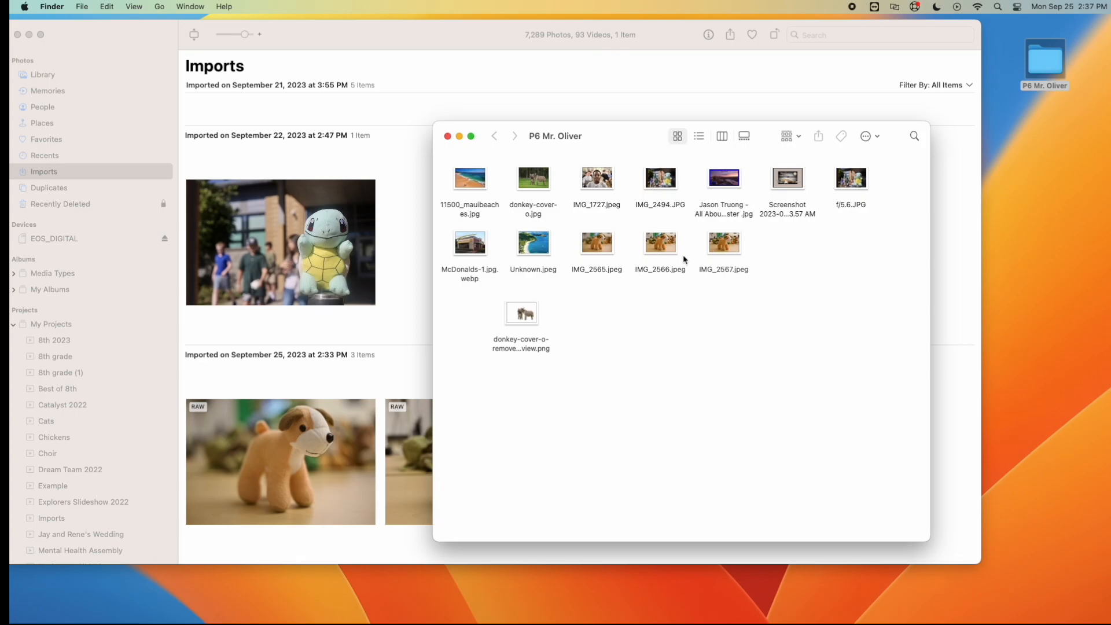
double_click(597, 250)
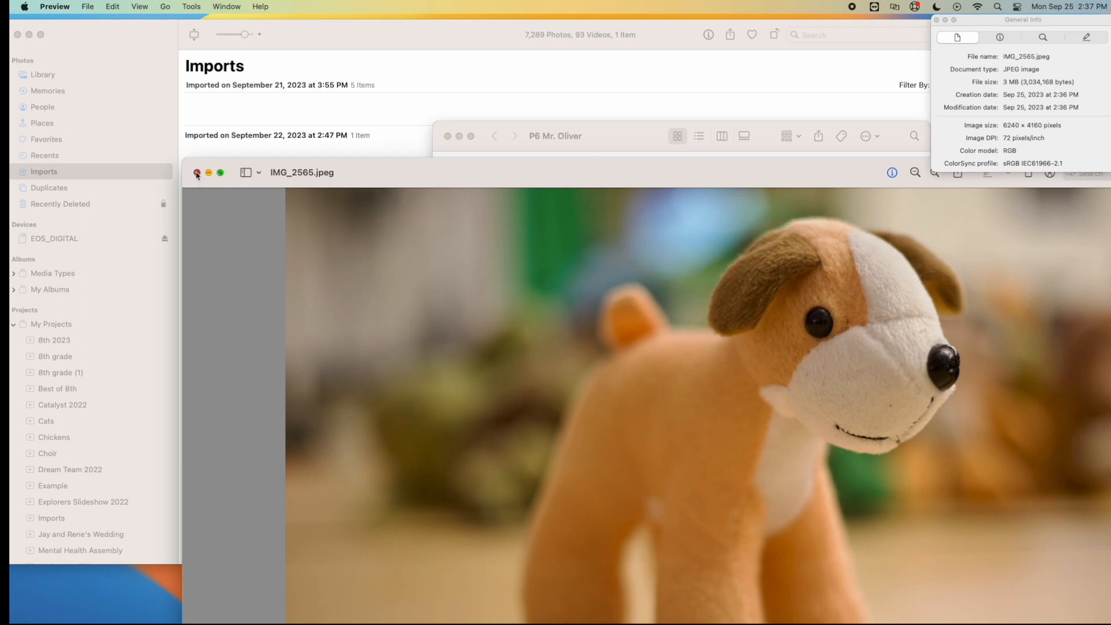
left_click(197, 173)
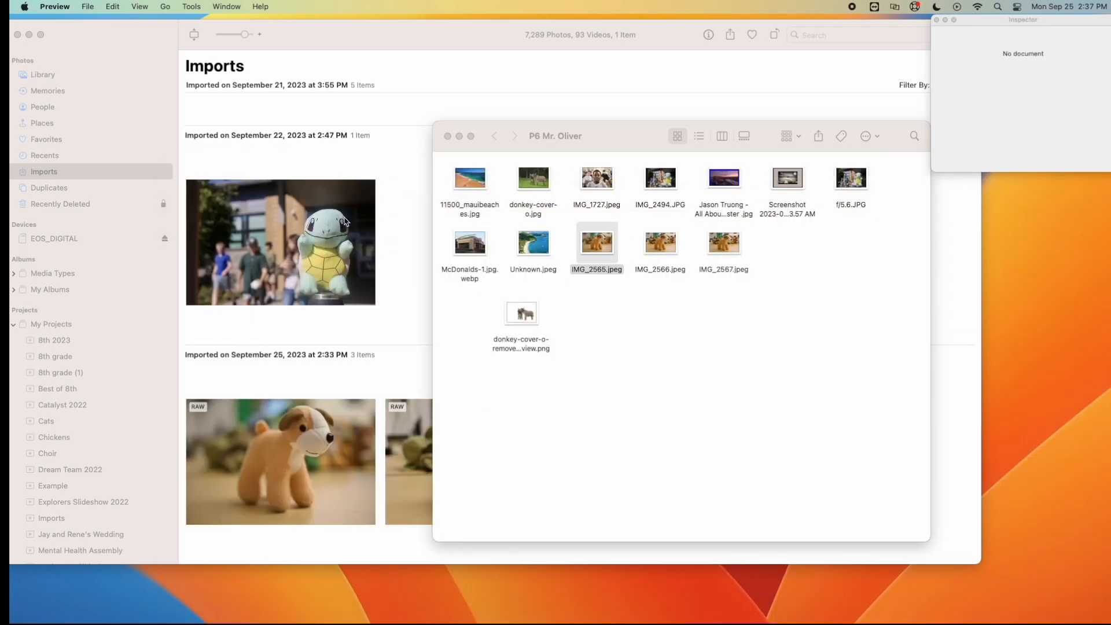
Rename the exported IMG_2565.jpeg as f/1.8, keeping its jpeg extension
right_click(588, 246)
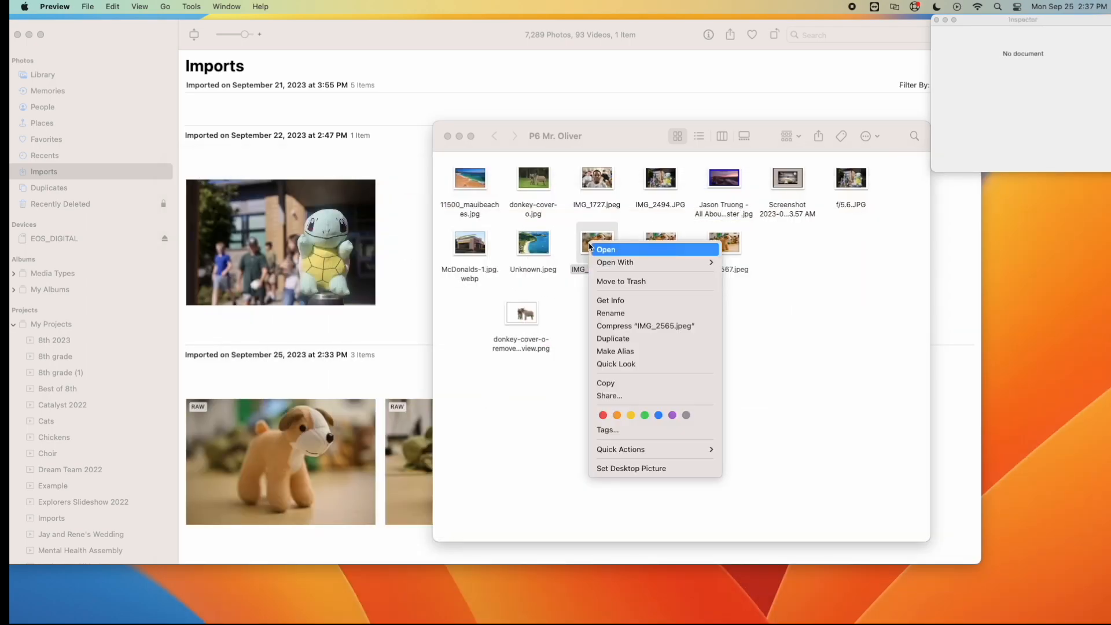
left_click(606, 314)
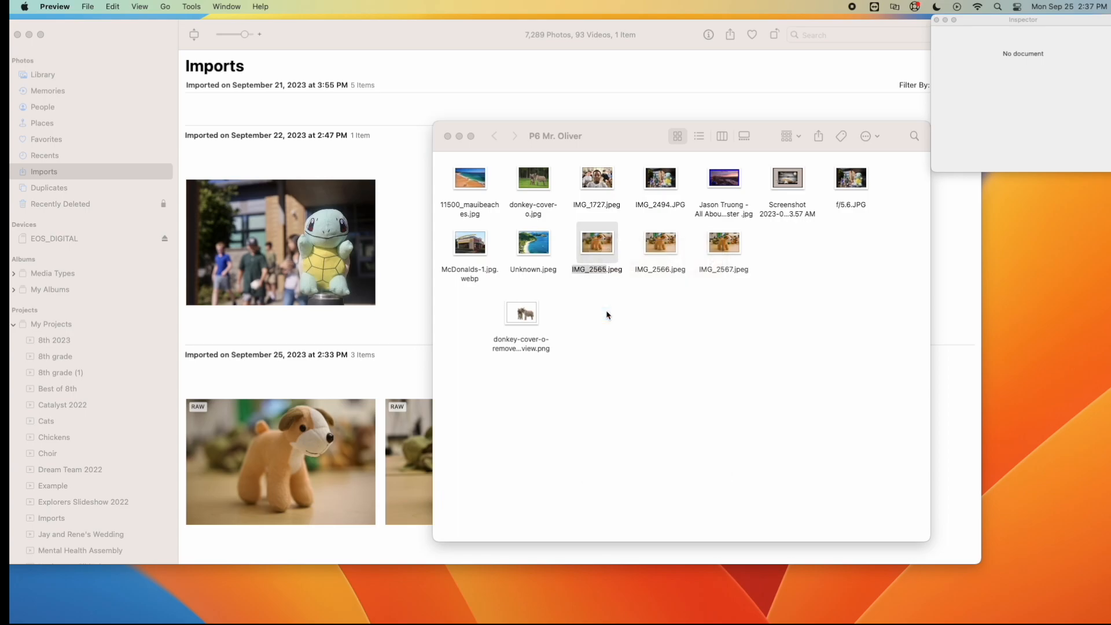
left_click(607, 270)
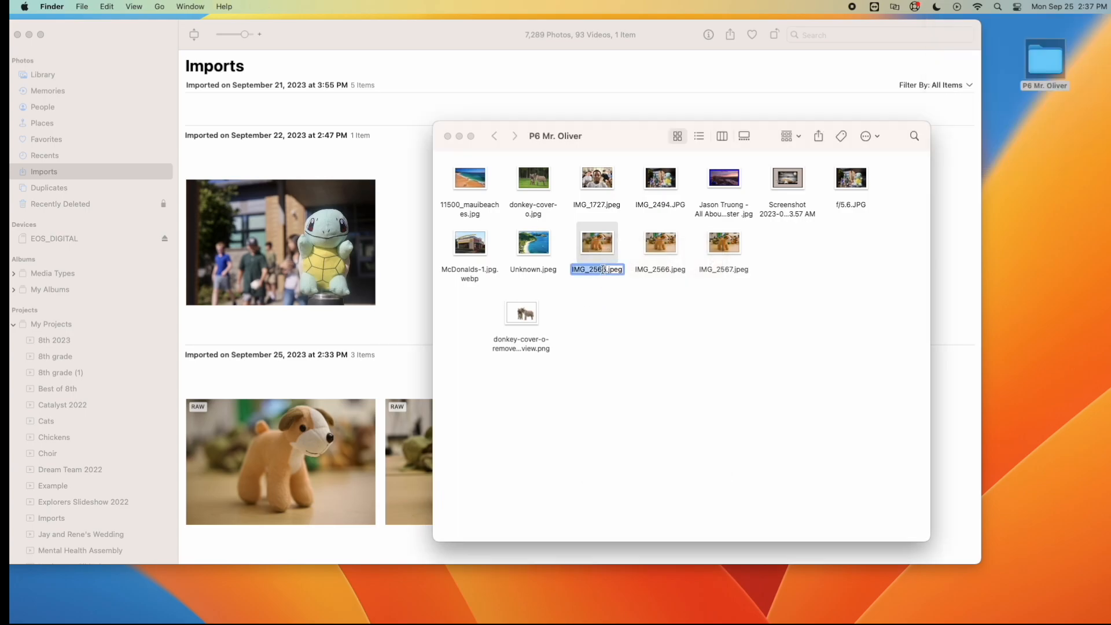
type("f/1.8")
left_click(650, 343)
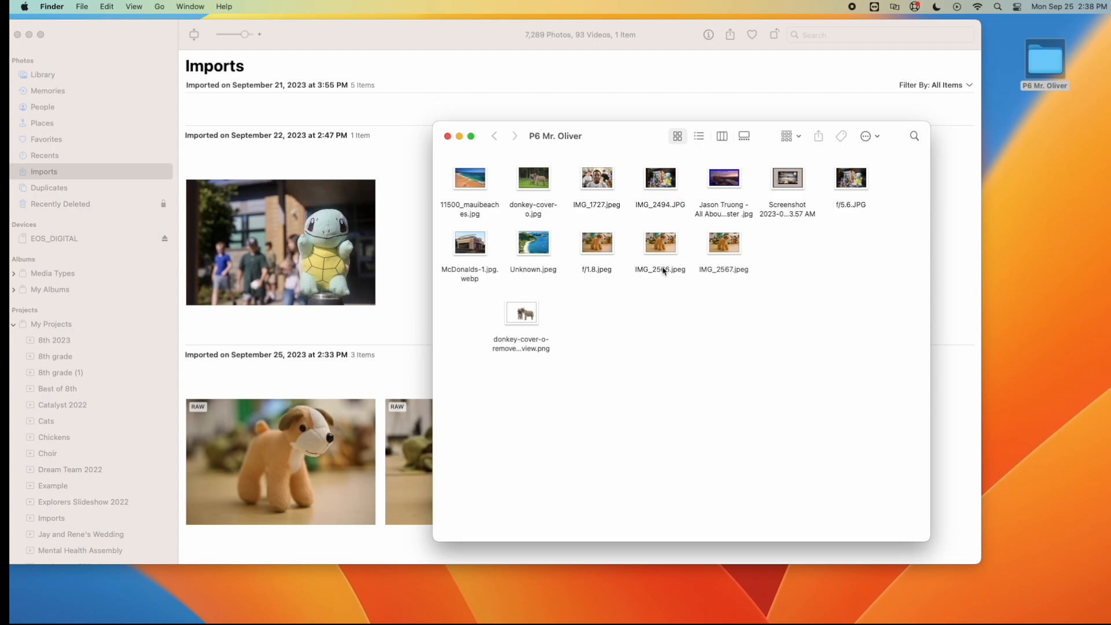
Rename the exported IMG_2566.jpeg as f/5.6, keeping its jpeg extension
right_click(663, 272)
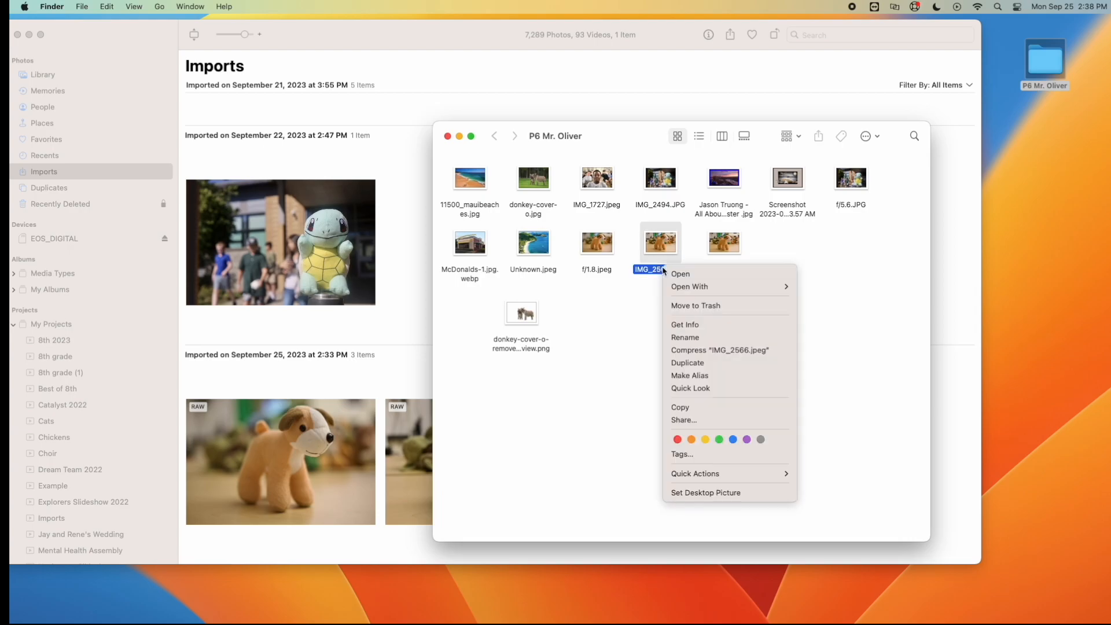
left_click(692, 338)
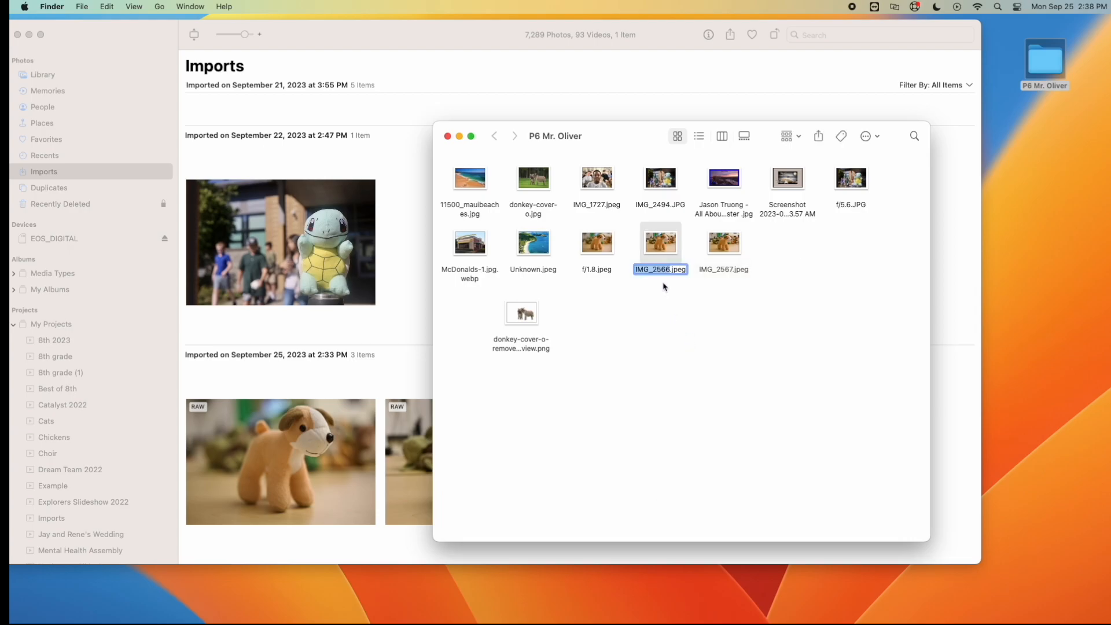
type("f/5.6")
left_click(684, 336)
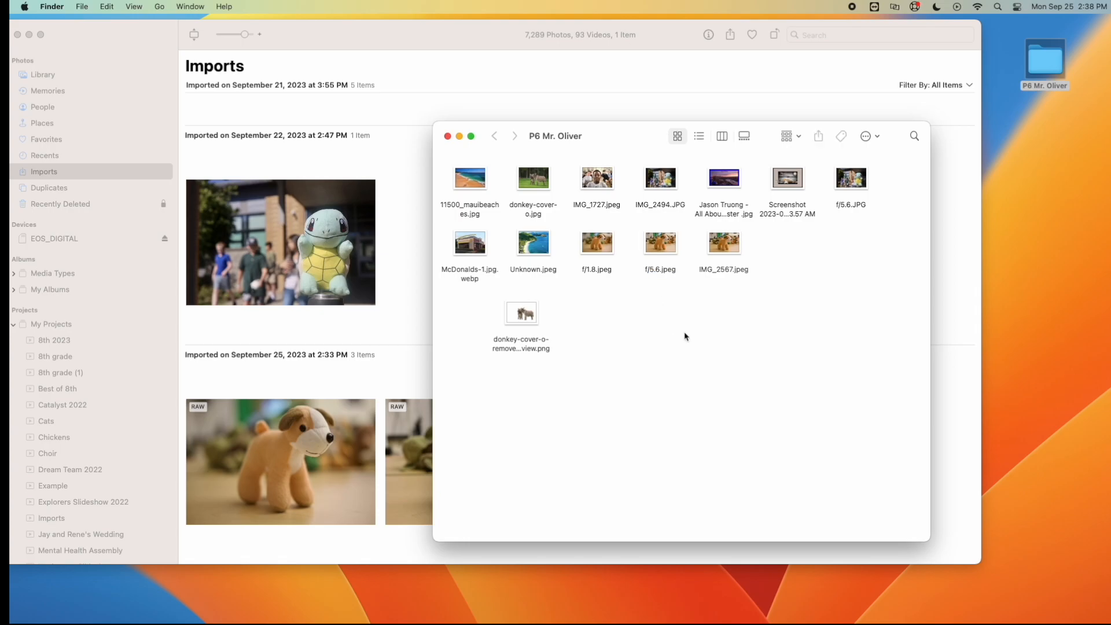
Rename the exported IMG_2567.jpeg as f/11, keeping its jpeg extension
right_click(730, 268)
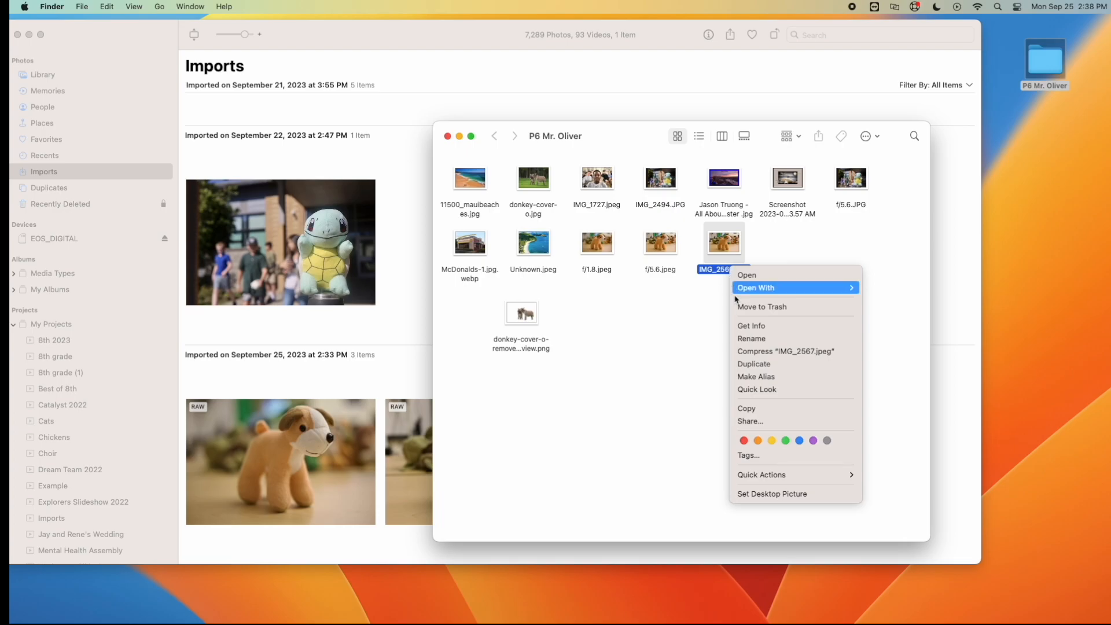
left_click(752, 338)
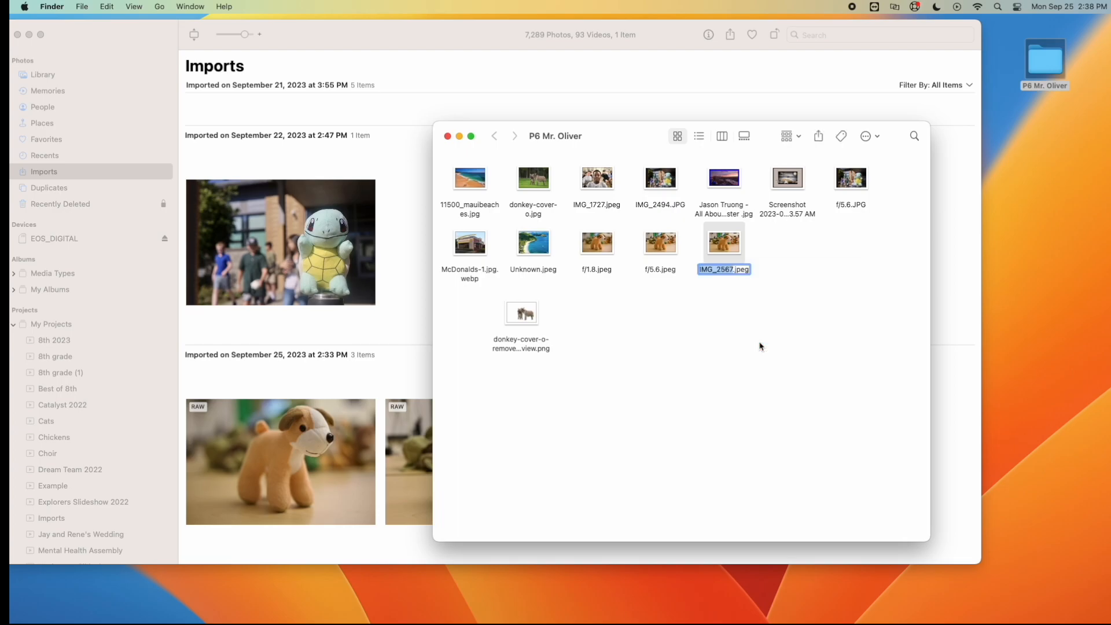
type("f/11")
left_click(750, 362)
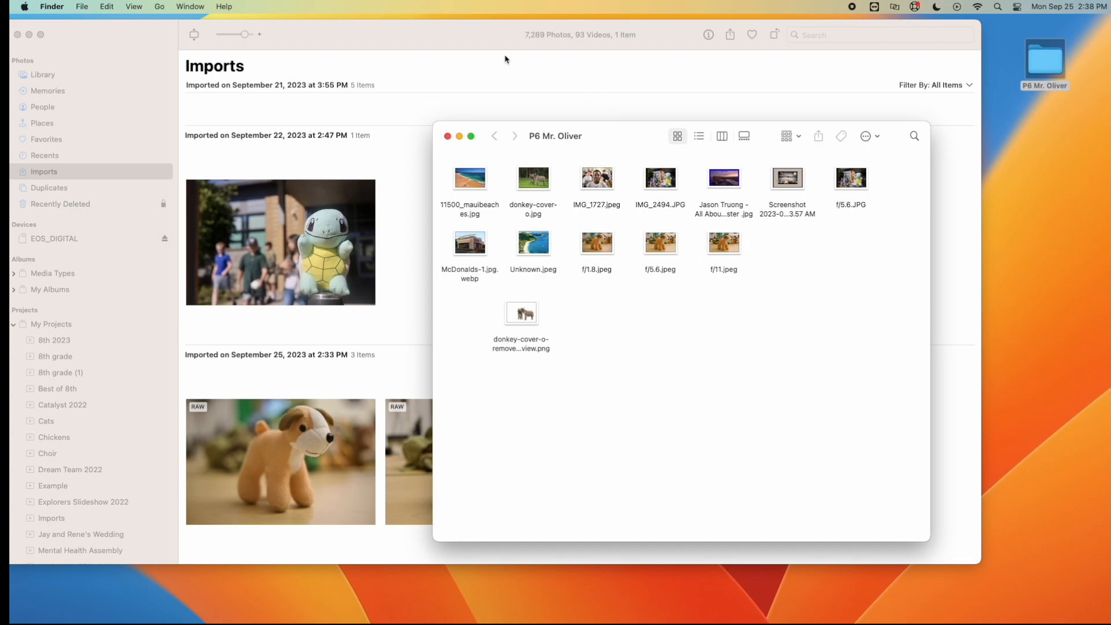
Close the Photos window, and reposition and narrow the P6 folder window on the desktop
left_click(18, 35)
left_click_drag(650, 142, 322, 71)
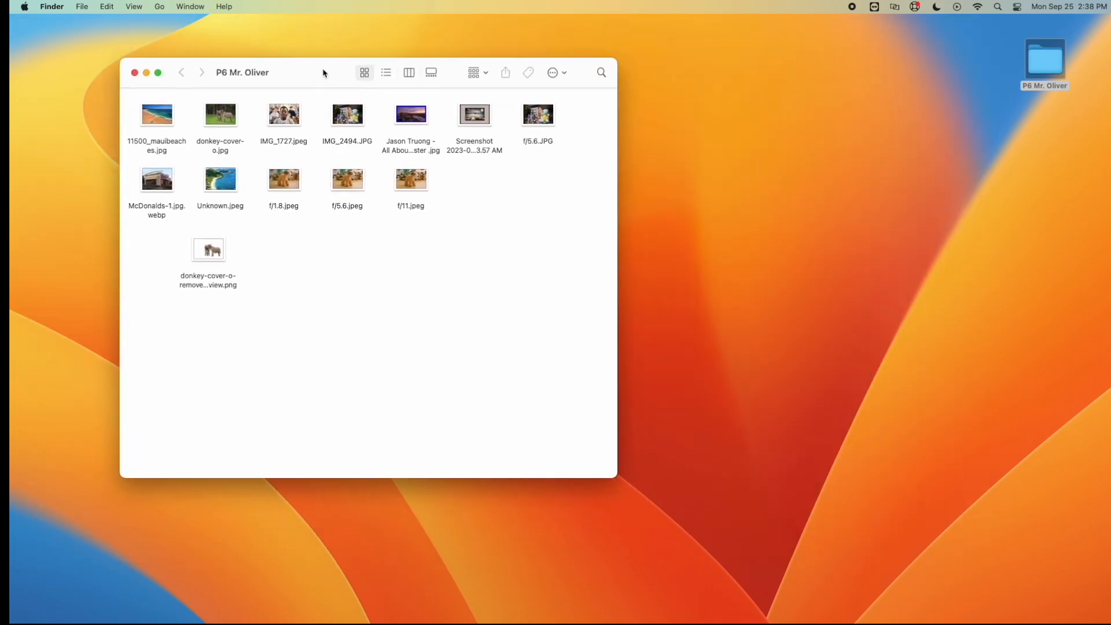
left_click_drag(613, 60, 471, 75)
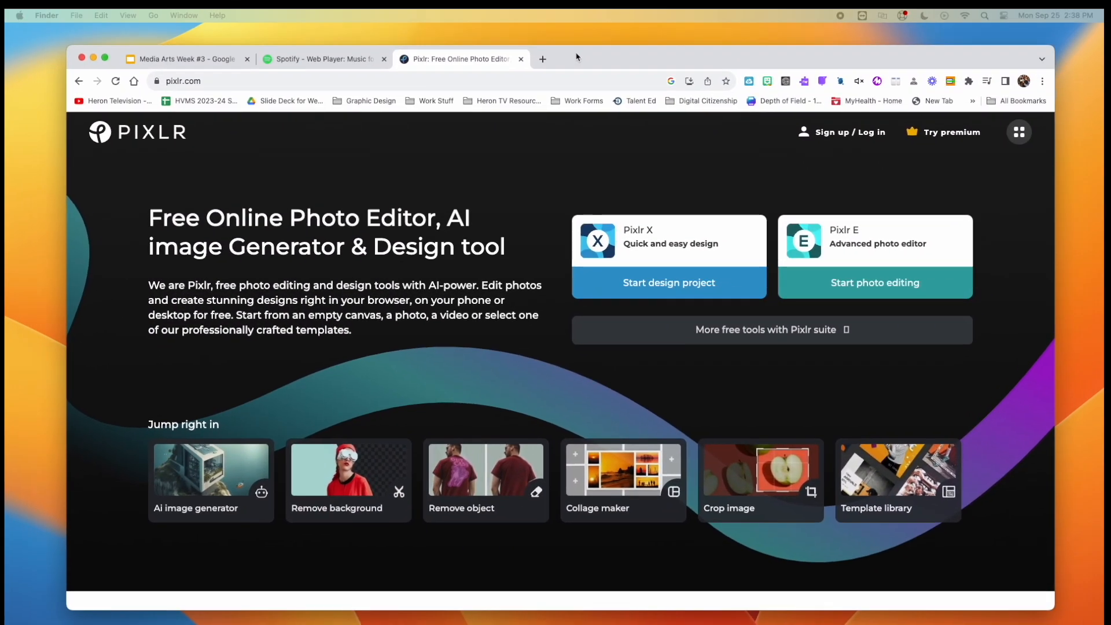
Switch to pixlr.com in Chrome, start the Pixlr E advanced photo editor, and dismiss the What's new announcement
left_click_drag(576, 56, 559, 53)
left_click(848, 233)
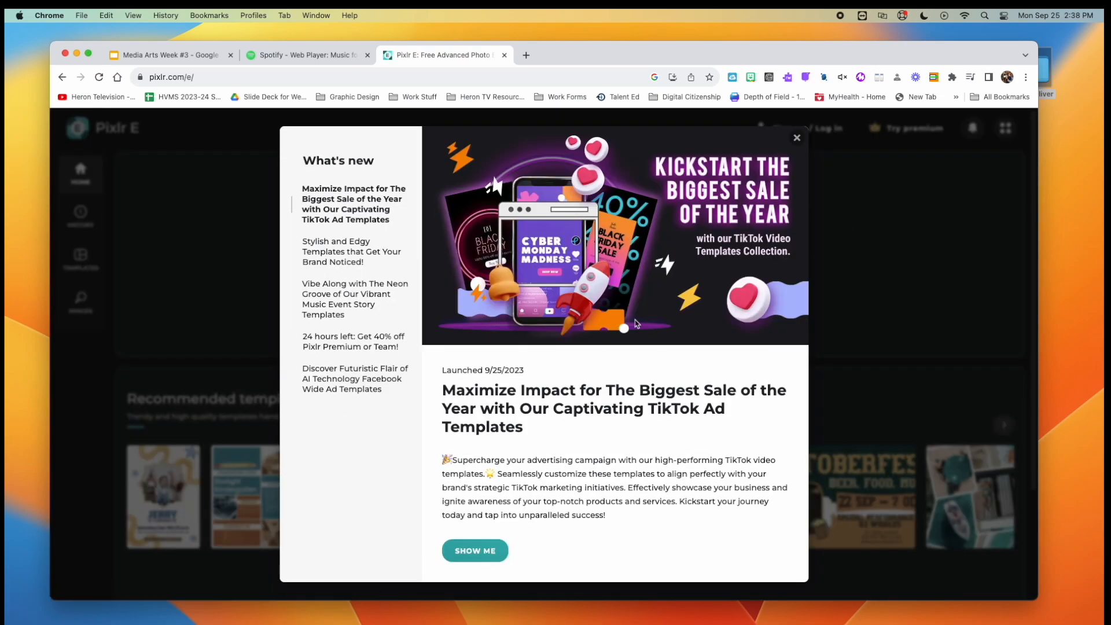
left_click(796, 138)
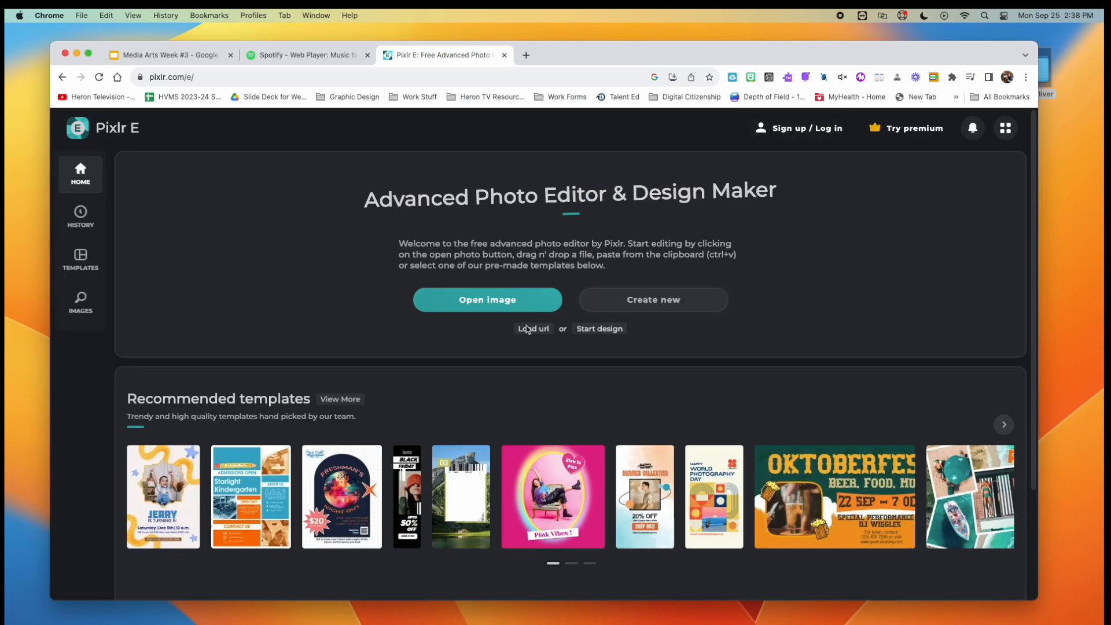
Create a new Wide 1080p document, 1920 x 1080 px, named Depth of Field Challenge
left_click(631, 306)
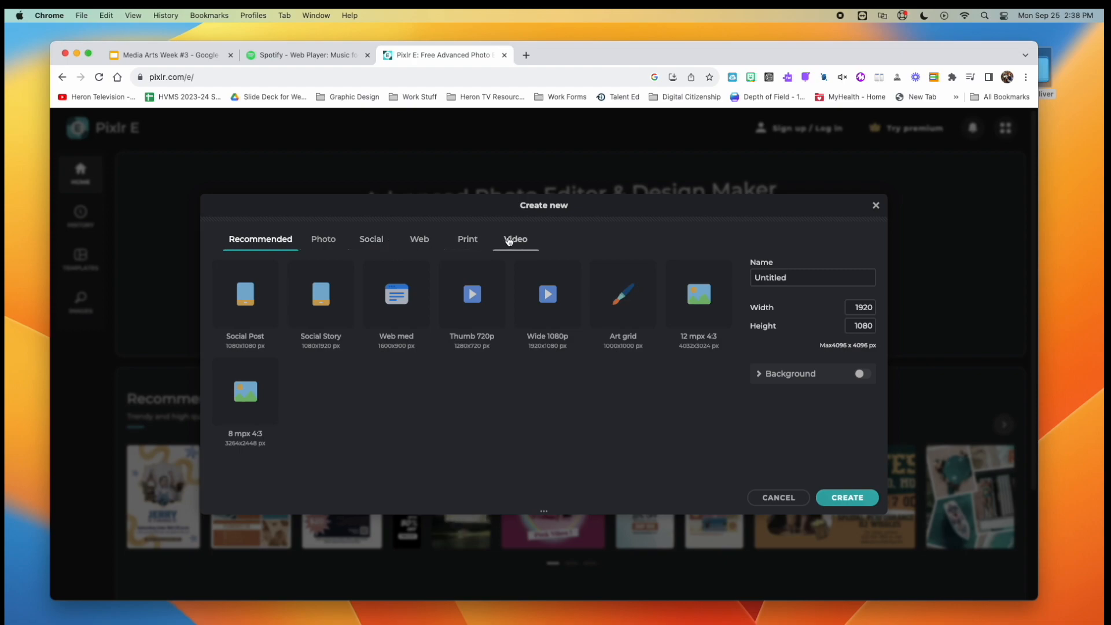
left_click(549, 302)
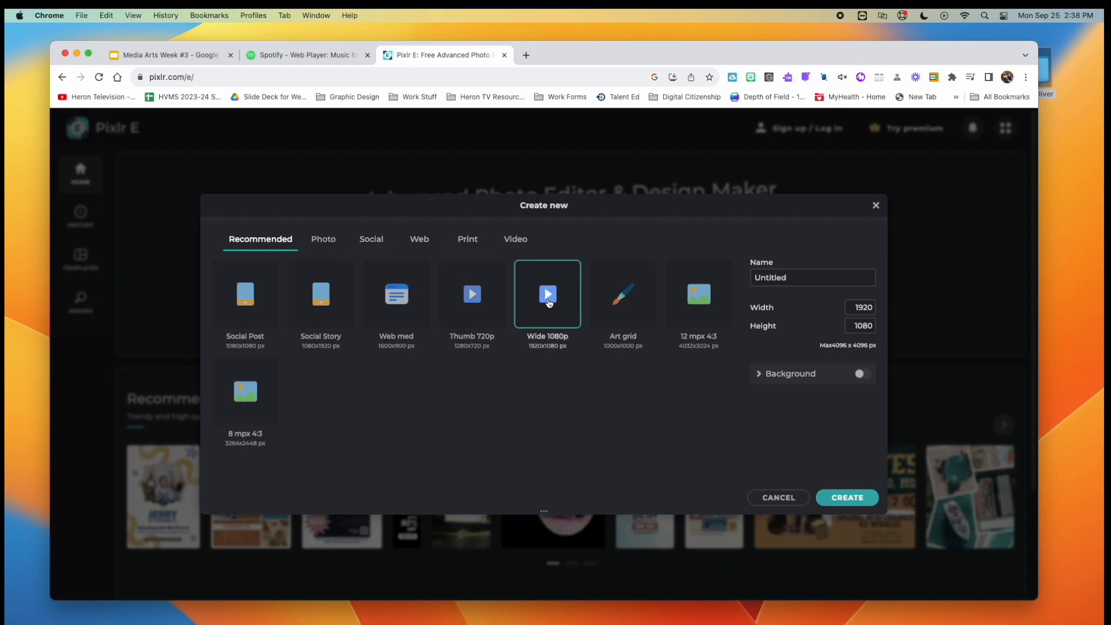
left_click(820, 272)
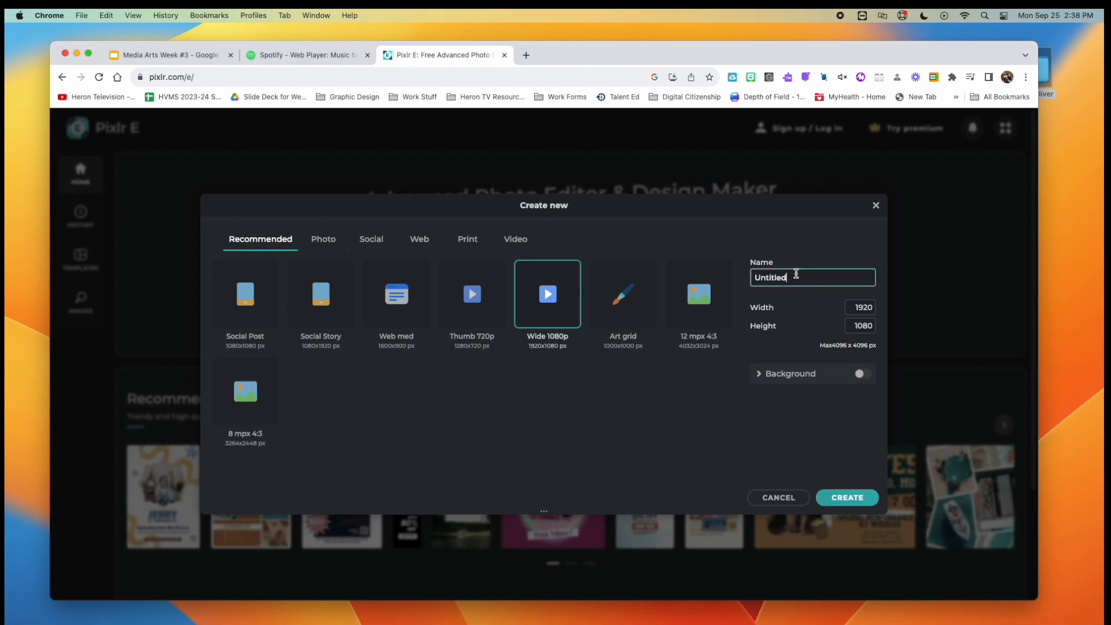
key("super+a")
type("Depth of Field Challeng")
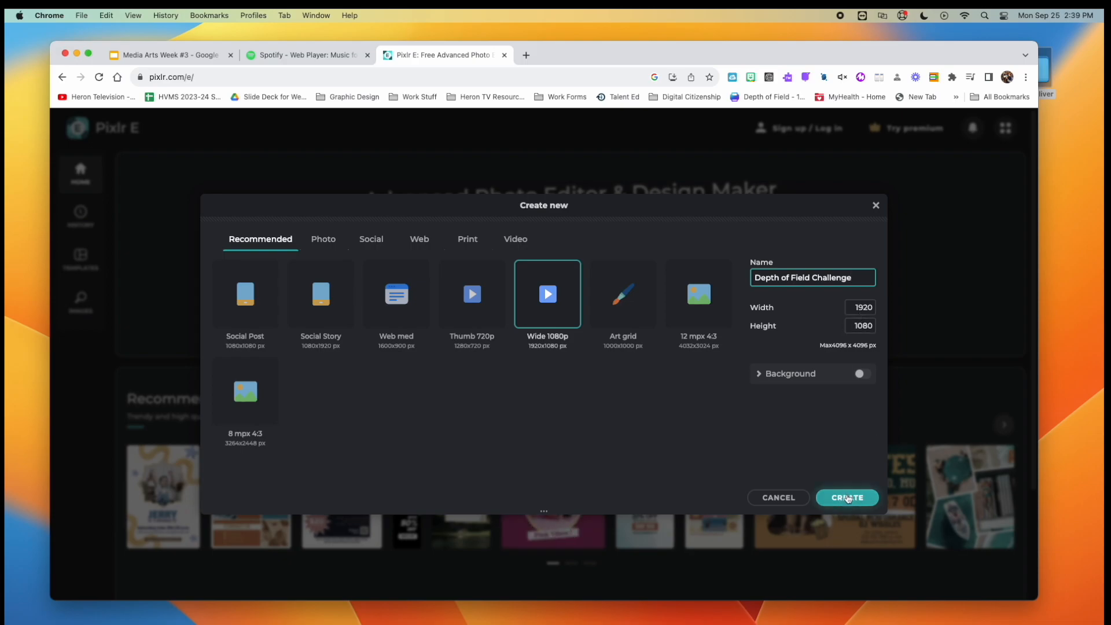
left_click(847, 498)
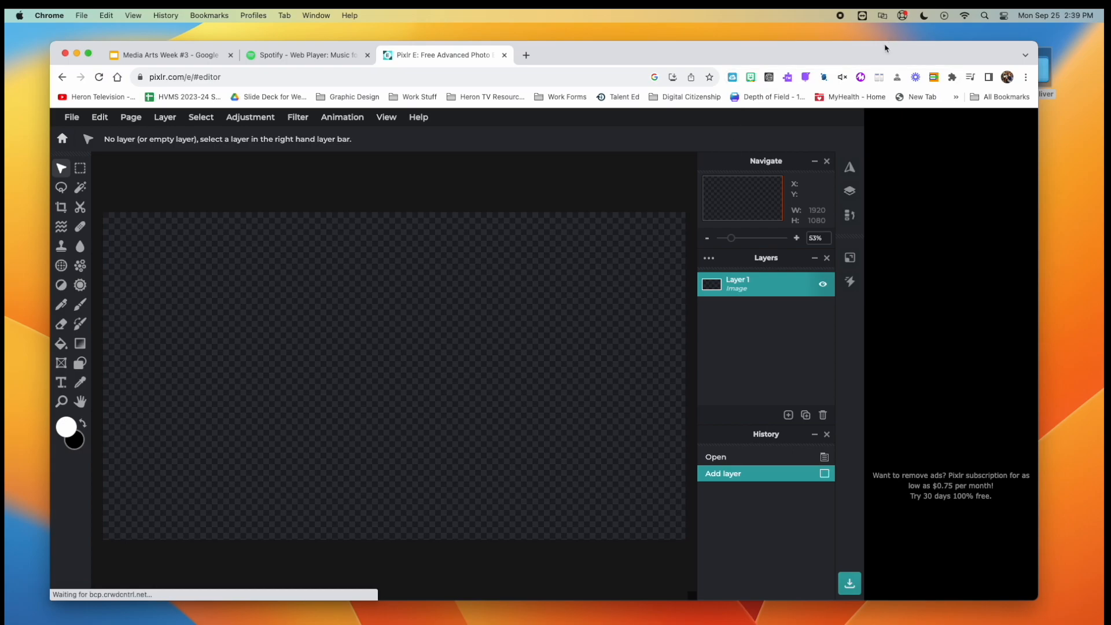
Add f/1.8.jpeg from the desktop P6 folder to the current document as a new layer
left_click_drag(884, 48, 845, 41)
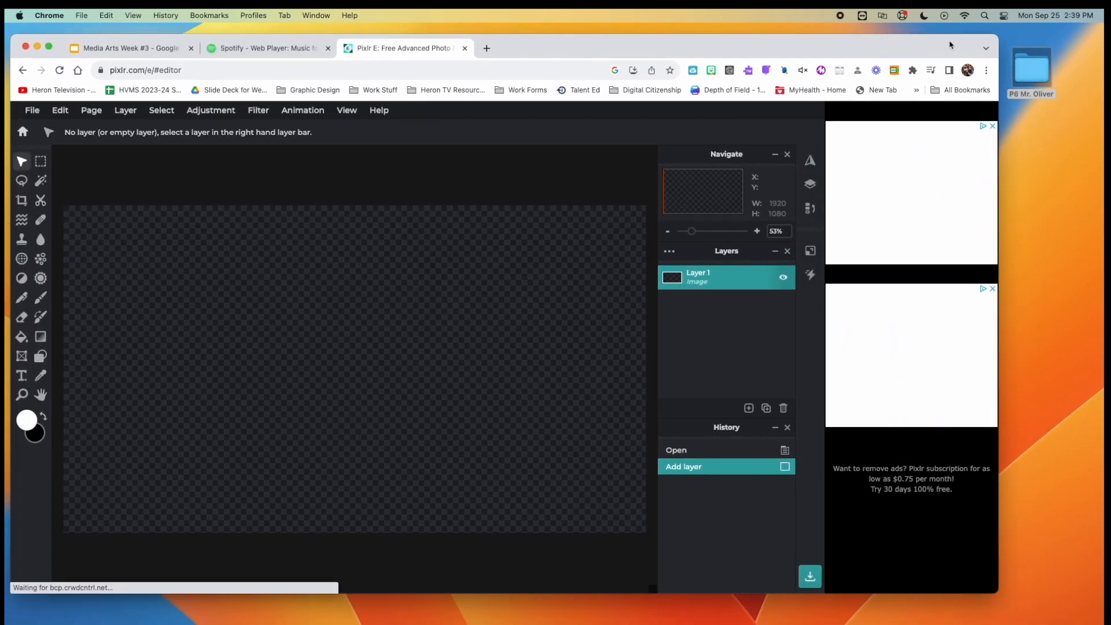
double_click(1033, 68)
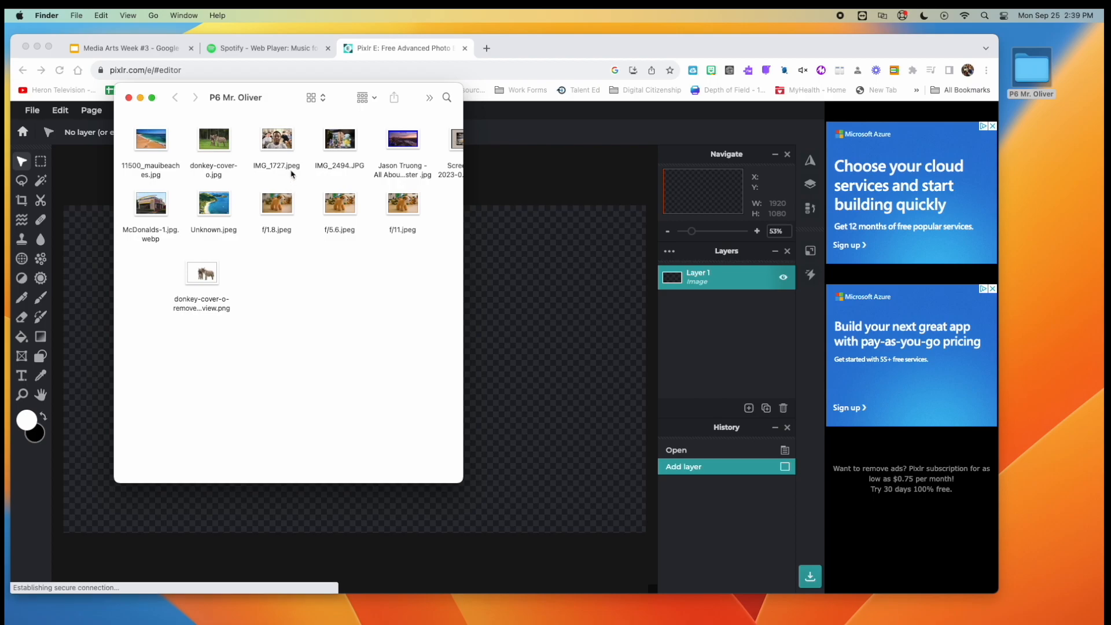
left_click_drag(277, 202, 512, 331)
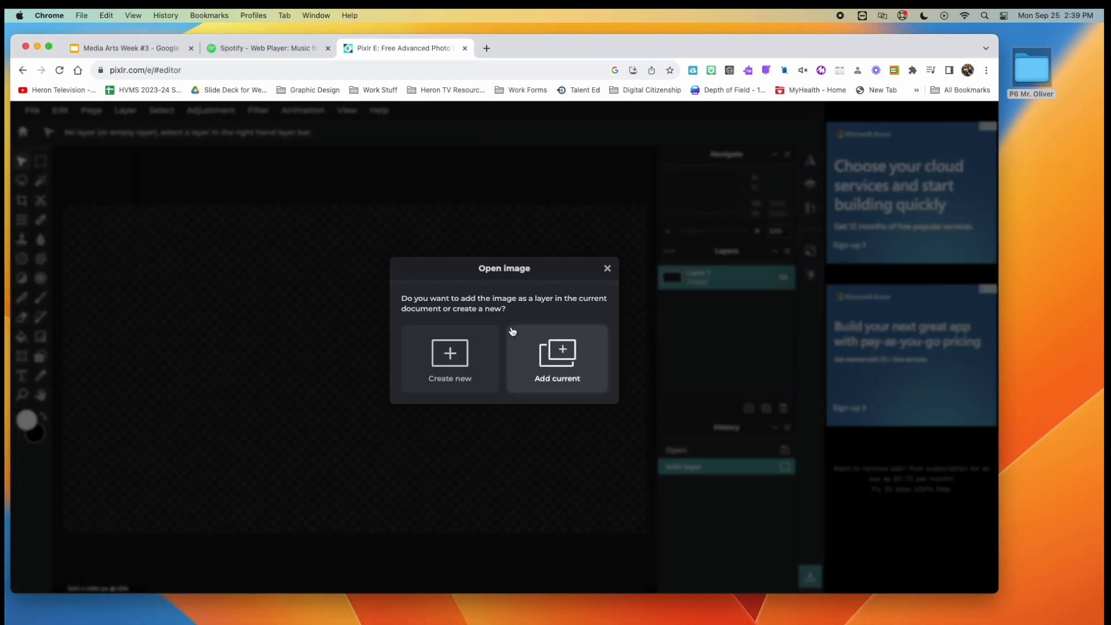
left_click(556, 356)
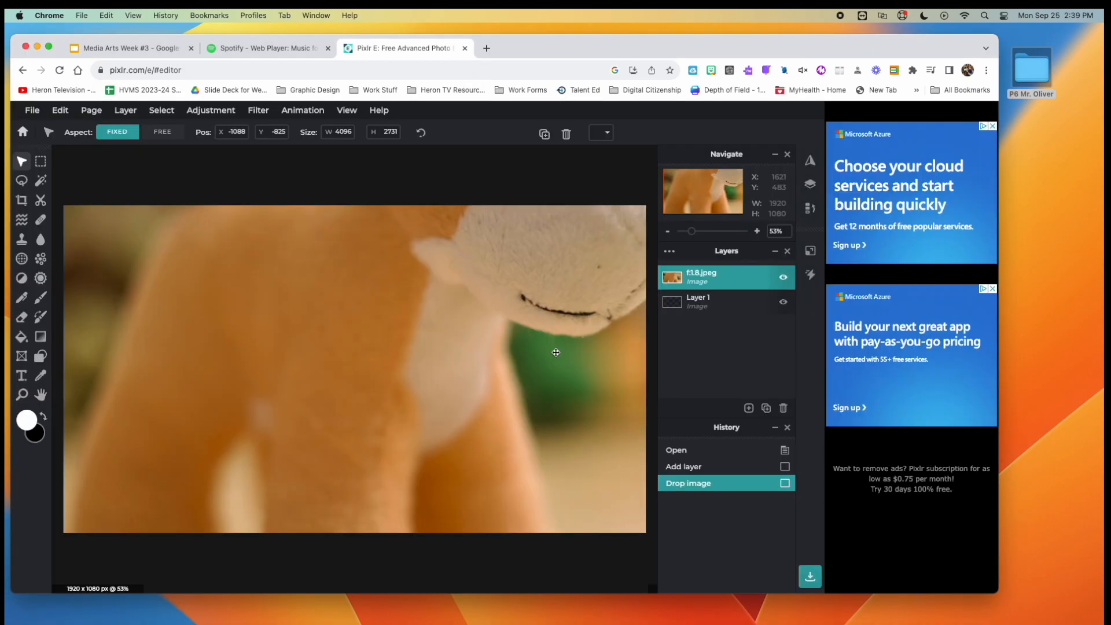
Scale the f/1.8 photo down to a small thumbnail and place it at the canvas's left side, vertically centred
left_click_drag(175, 291, 590, 524)
left_click_drag(142, 185, 64, 246)
left_click_drag(120, 272, 226, 275)
left_click_drag(152, 239, 419, 370)
left_click_drag(479, 431, 124, 375)
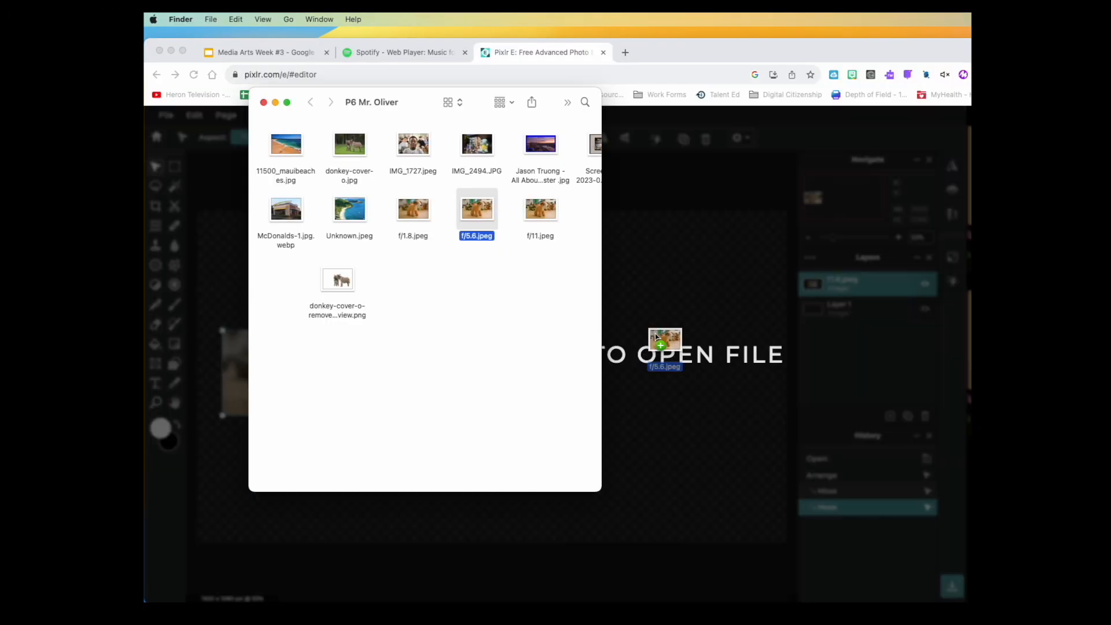
Add f/5.6.jpeg as a layer in the current document, shrink it to thumbnail size, and place it in the canvas's middle
left_click_drag(665, 340, 608, 405)
left_click_drag(461, 249, 782, 462)
left_click_drag(790, 469, 352, 272)
left_click_drag(343, 264, 715, 503)
left_click_drag(746, 510, 437, 321)
left_click_drag(392, 291, 443, 327)
left_click_drag(477, 356, 459, 358)
Add f/11.jpeg from the P6 folder to the current document as a new layer
key("super+Tab")
left_click(541, 211)
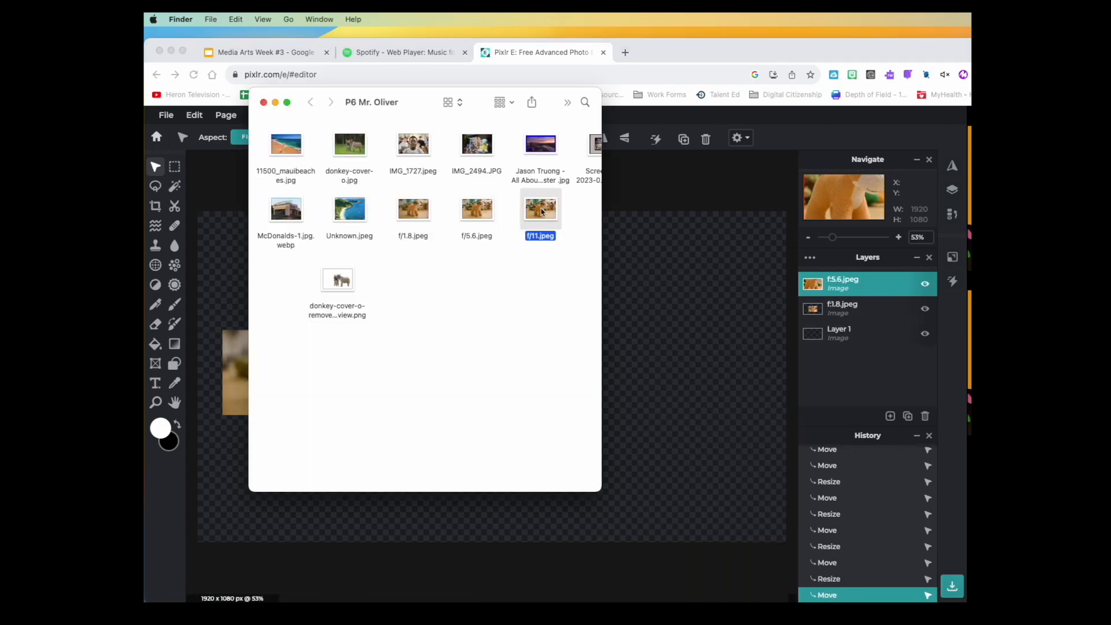
double_click(540, 212)
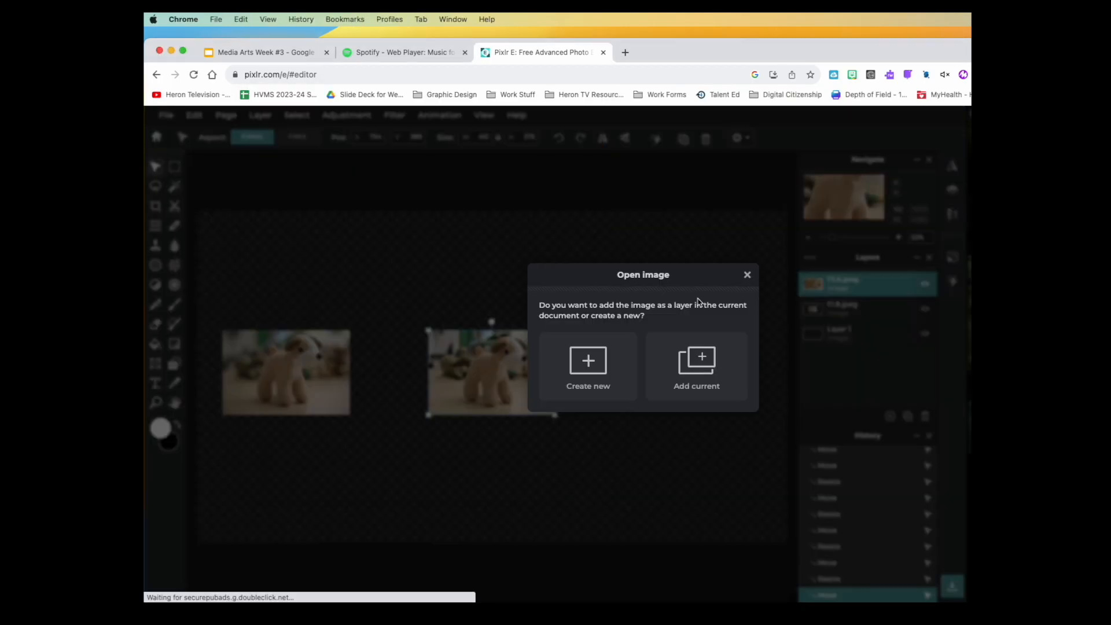
left_click(697, 359)
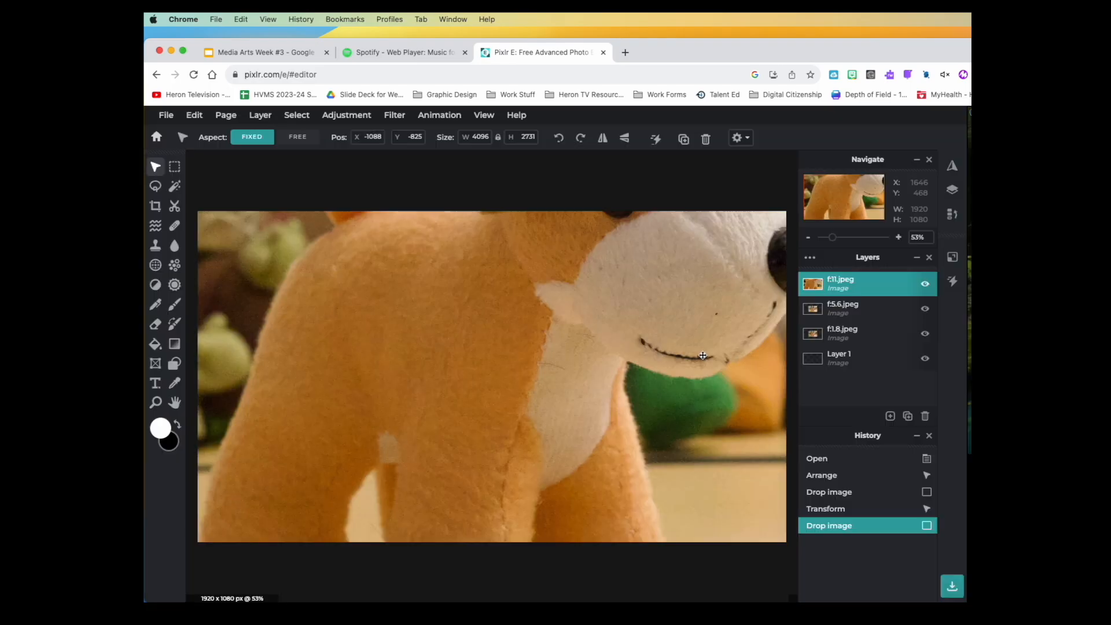
Scale the f/11 photo down and place it at the canvas's right side, in line with the other two photos
left_click_drag(488, 285, 523, 376)
left_click_drag(363, 229, 747, 484)
left_click_drag(760, 510, 325, 243)
left_click_drag(316, 219, 672, 455)
left_click_drag(682, 480, 659, 462)
left_click_drag(726, 509, 669, 376)
Enlarge the f/1.8 and f/5.6 photos to about 493 x 329 px to match the f/11 photo, and space them evenly
left_click(491, 376)
left_click_drag(428, 415, 373, 431)
left_click(289, 373)
left_click_drag(463, 393, 471, 394)
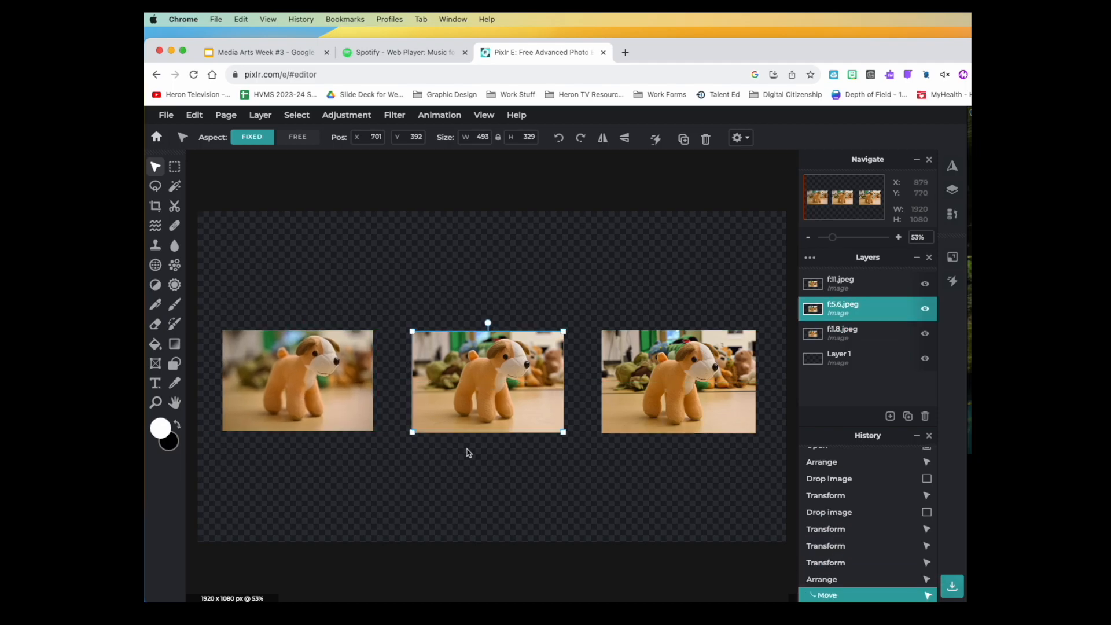
Draw a white-filled rectangle shape that covers the entire canvas
left_click(469, 439)
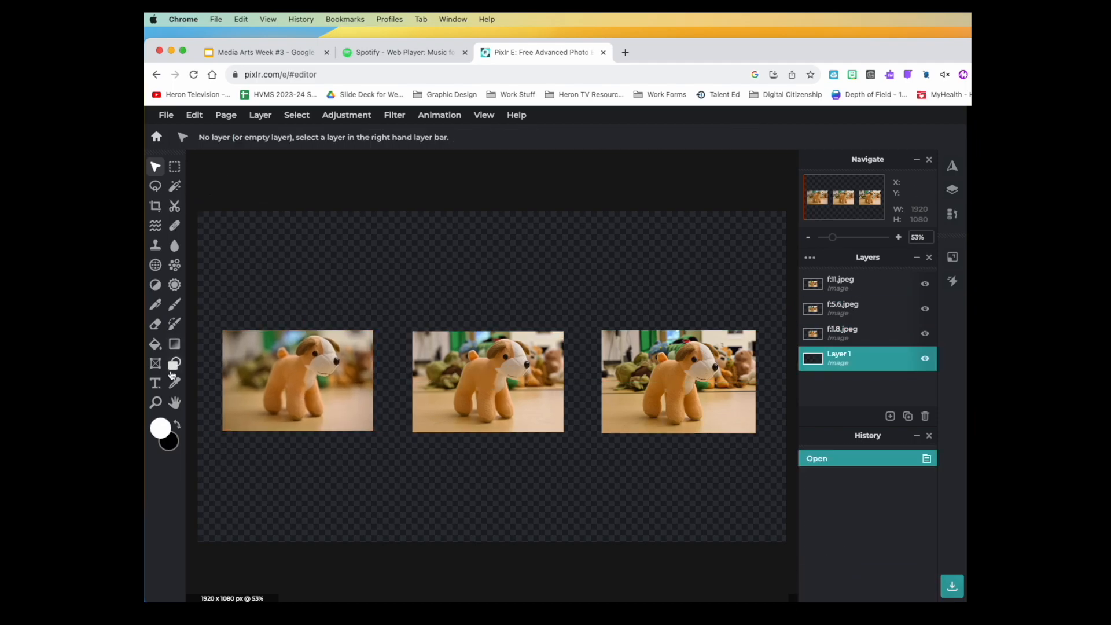
left_click(174, 364)
left_click_drag(195, 204, 788, 551)
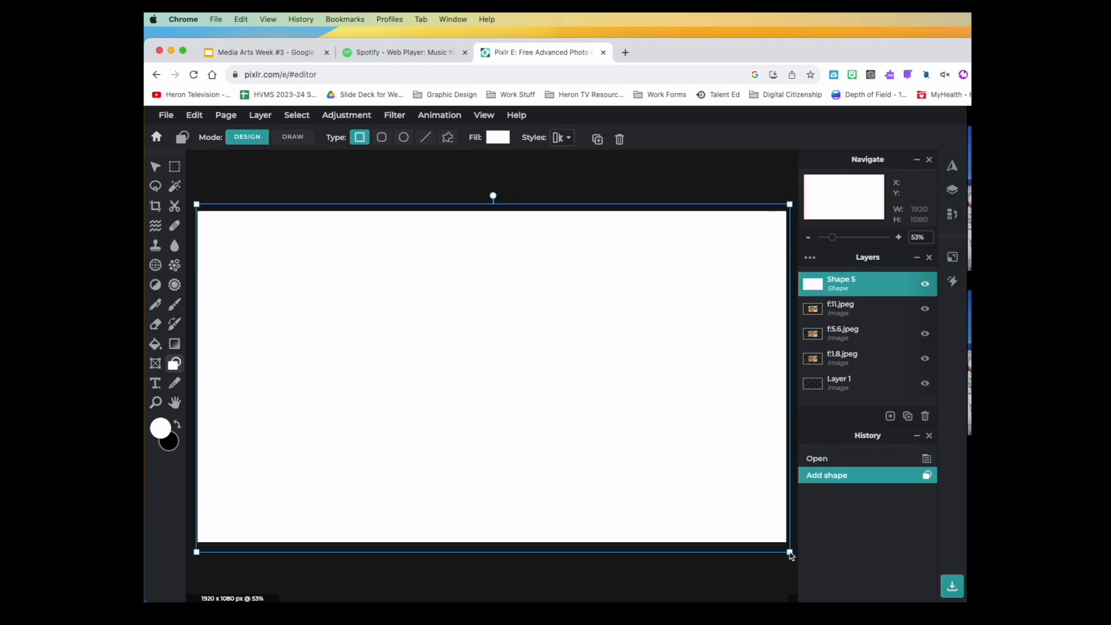
Fill the full-canvas rectangle with the brick red #A8534B and move its layer beneath the three photo layers
left_click(496, 138)
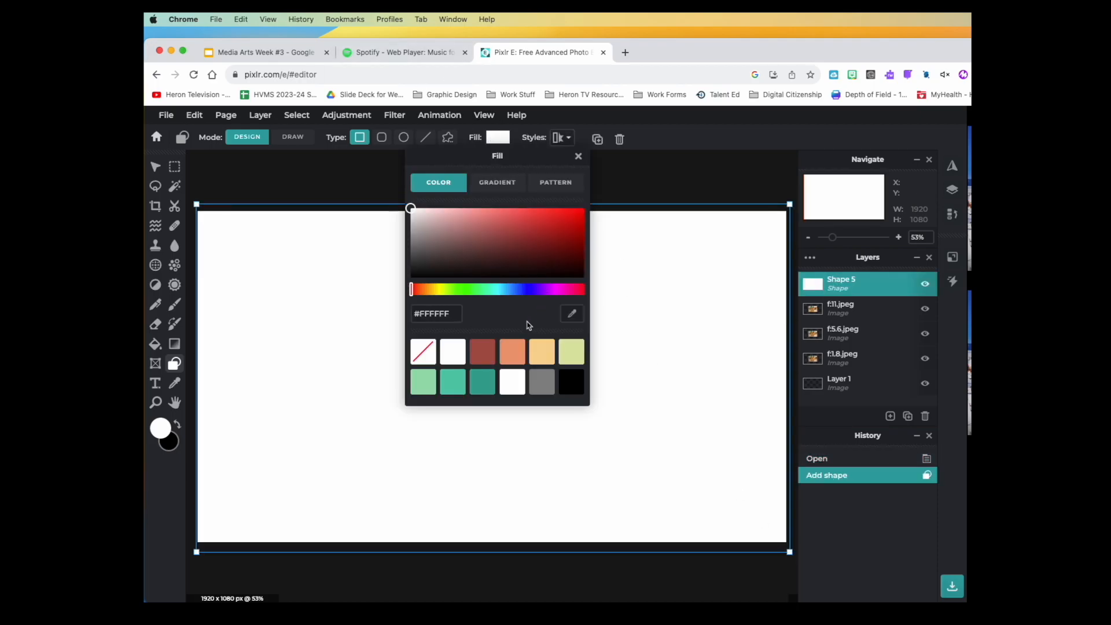
left_click(482, 356)
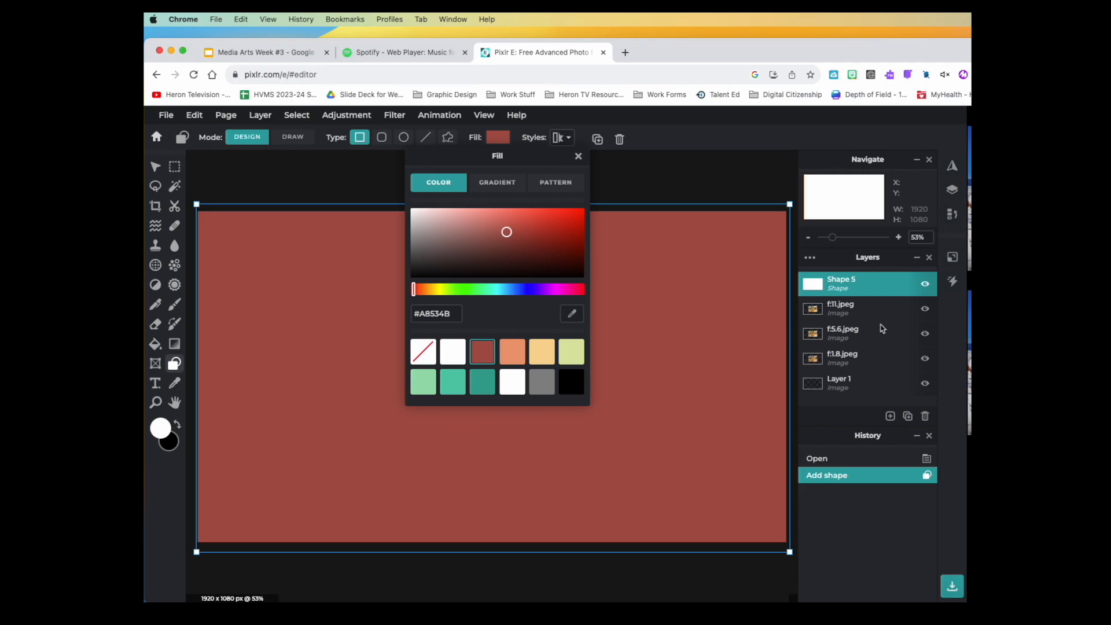
left_click_drag(853, 283, 856, 358)
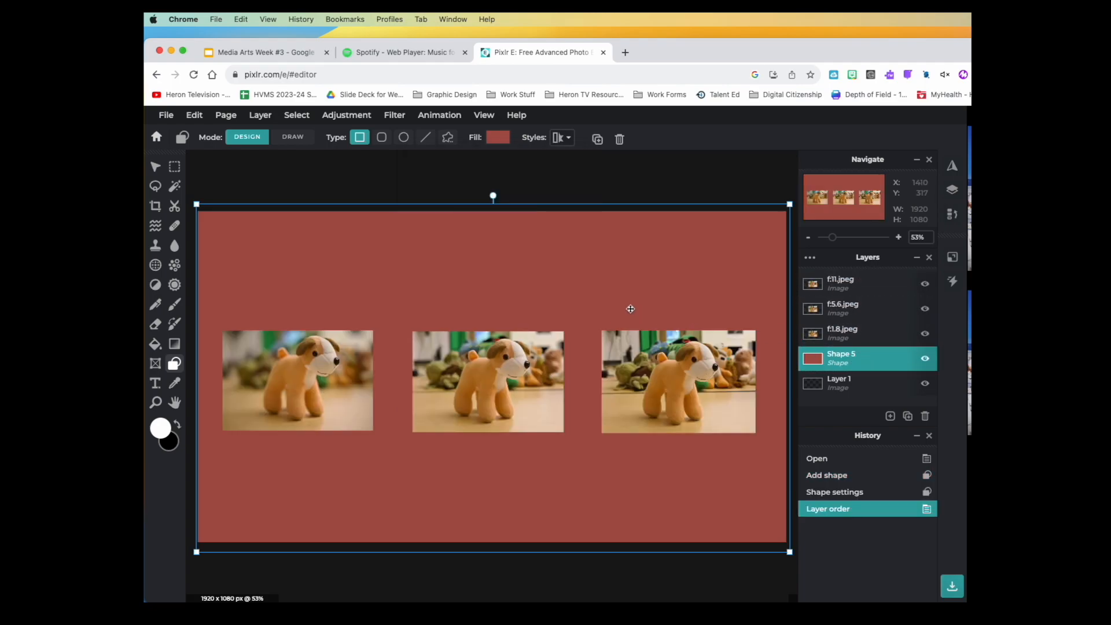
left_click_drag(630, 309, 631, 308)
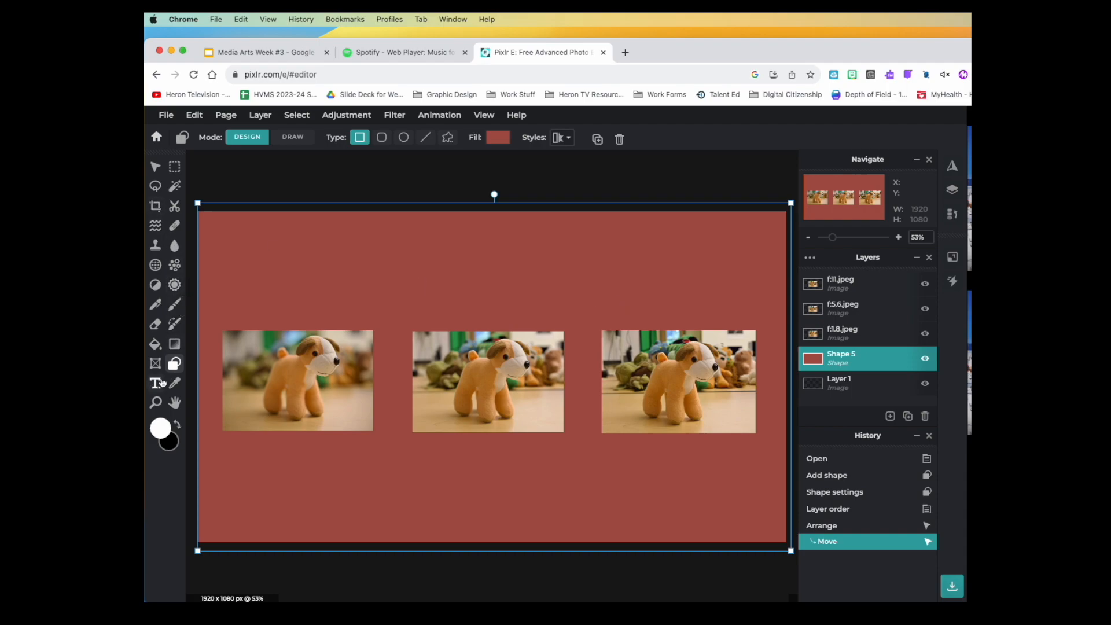
Add the title text "Depth of Field Challenge" in a wide text box above the three photos
left_click(163, 382)
left_click_drag(228, 237, 750, 318)
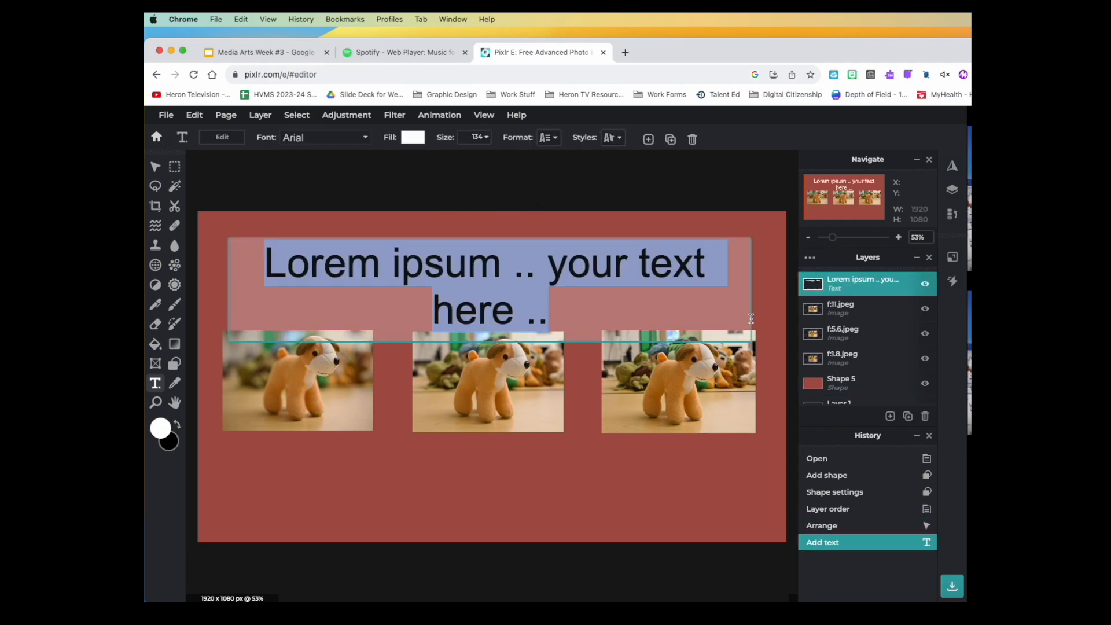
type("Depth o")
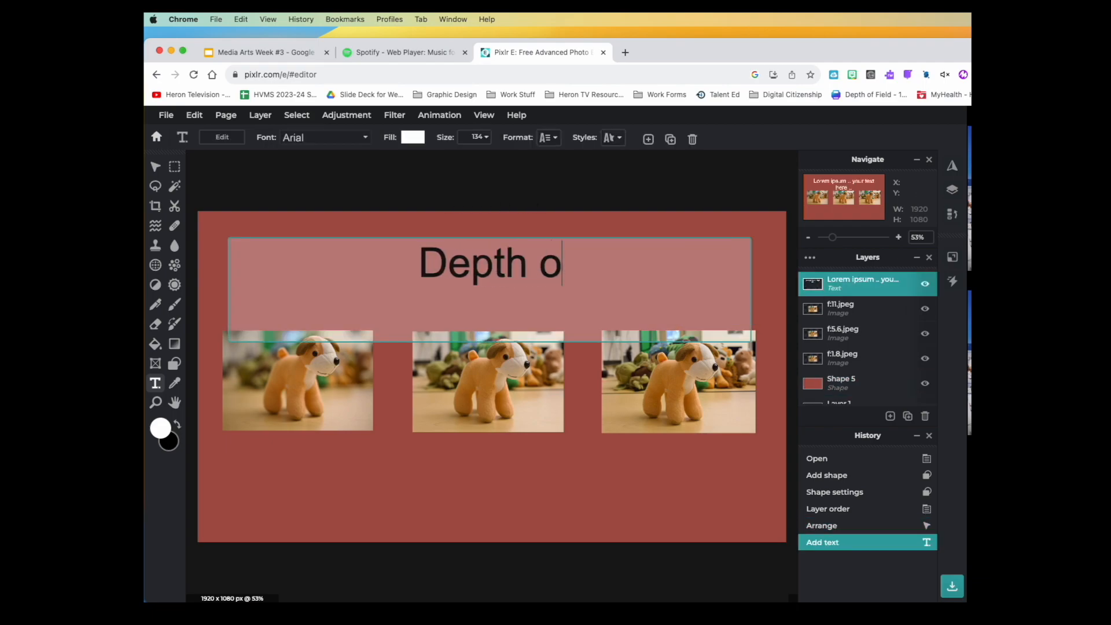
type("f Field Cha")
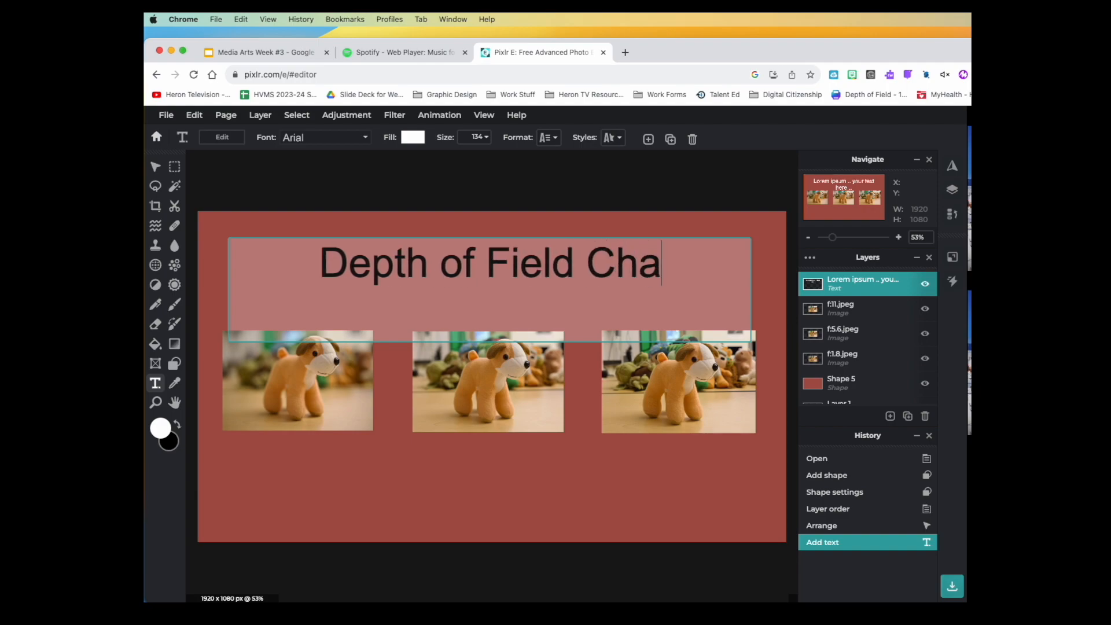
type("llenge")
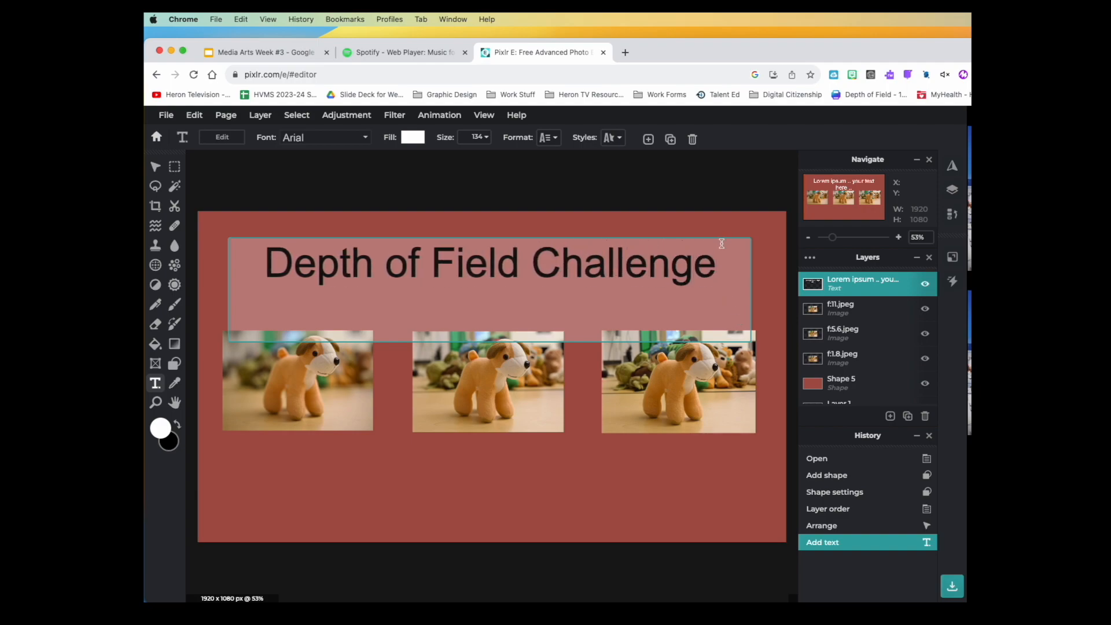
Set the title's font to Adios Amigos and its size to 190
key("super+a")
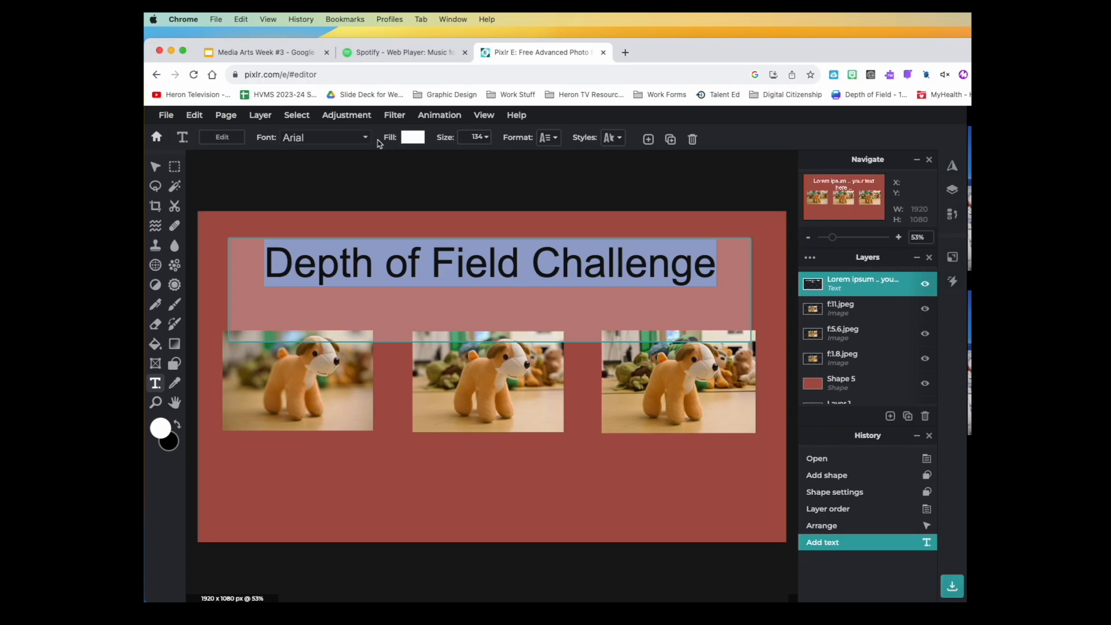
left_click(358, 141)
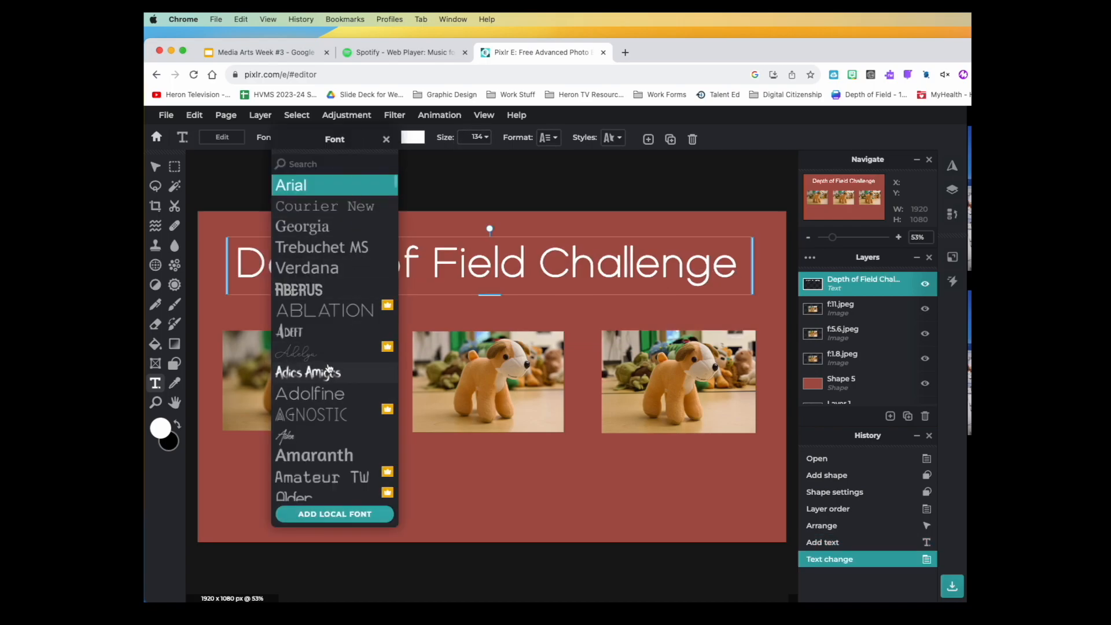
left_click(328, 365)
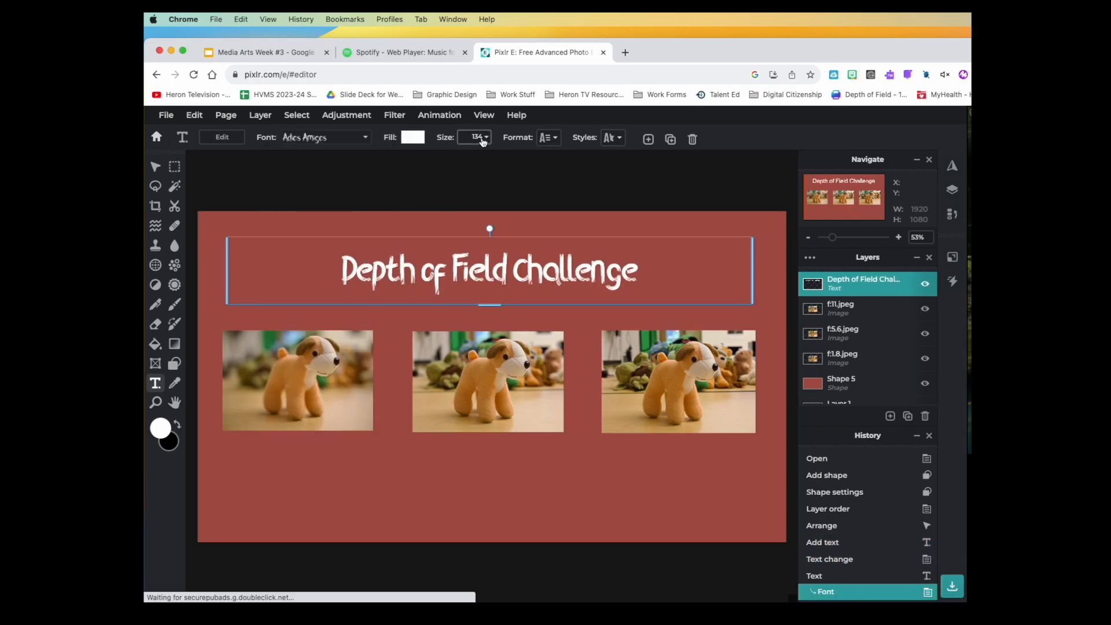
left_click(480, 139)
mouse_move(426, 159)
left_mouse_down()
mouse_move(439, 158)
mouse_move(426, 158)
left_mouse_up()
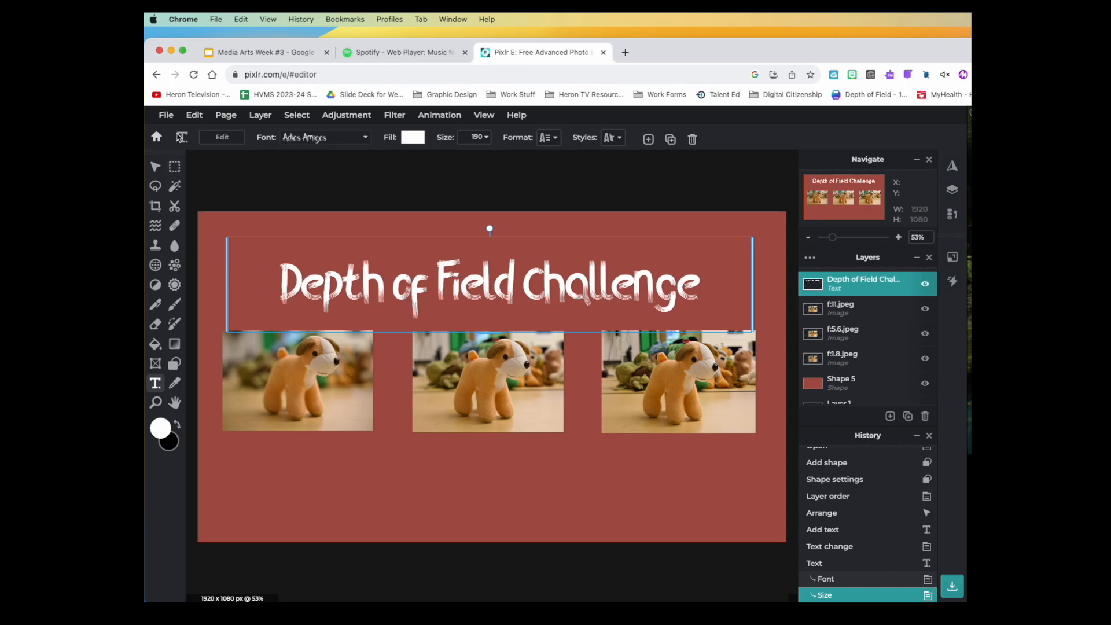
left_click(301, 212)
Add a small text caption reading "f/1.8" beneath the leftmost dog photo
left_click_drag(258, 450, 354, 475)
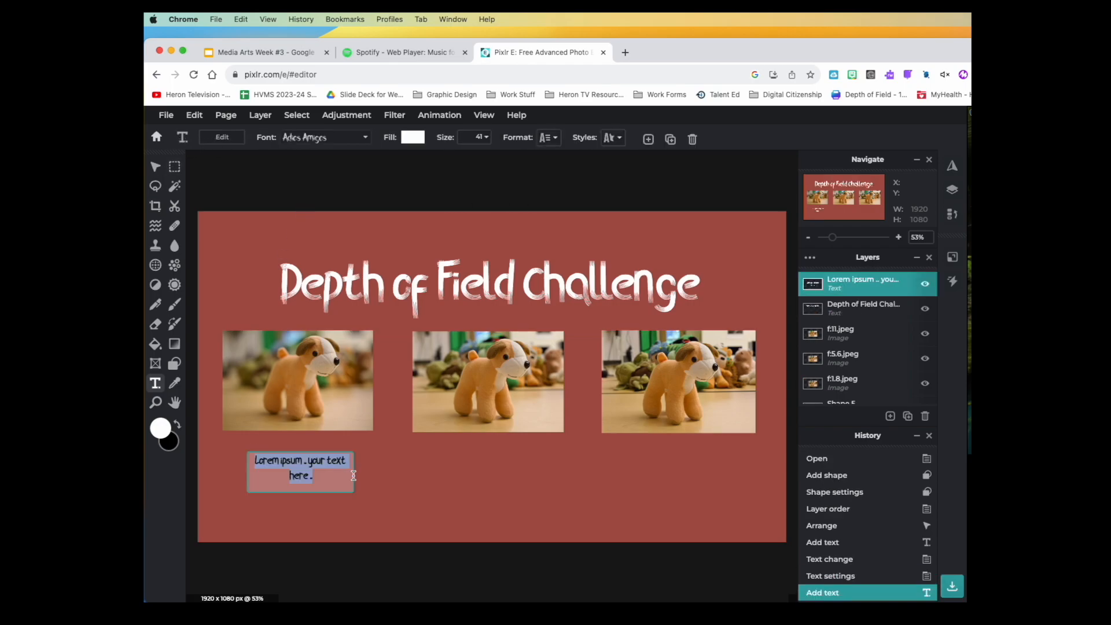
type("f/1.8")
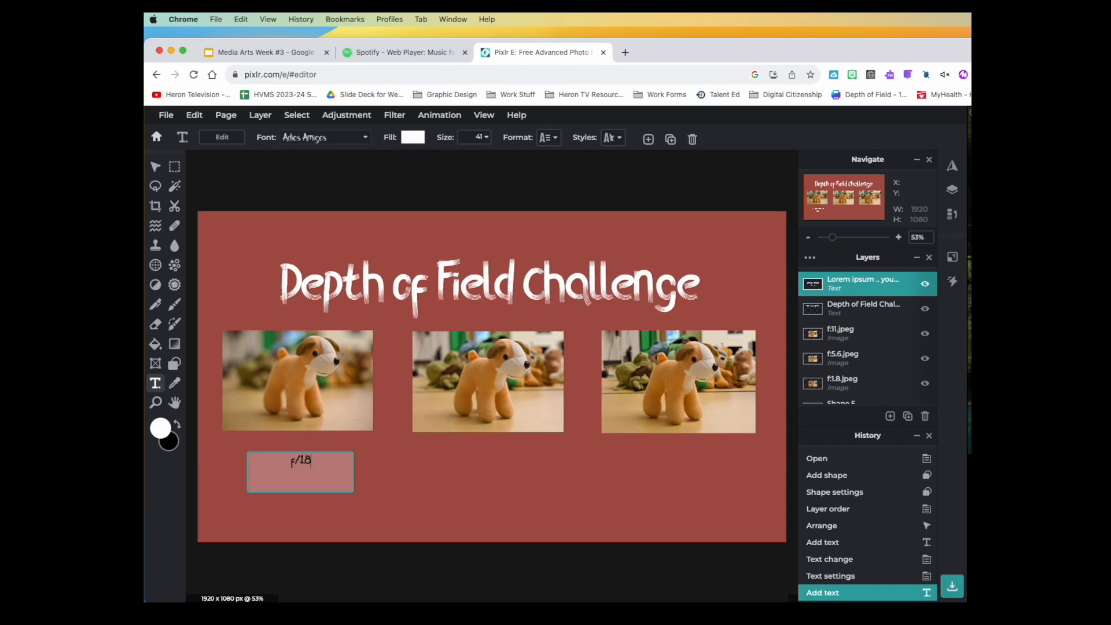
left_click(427, 495)
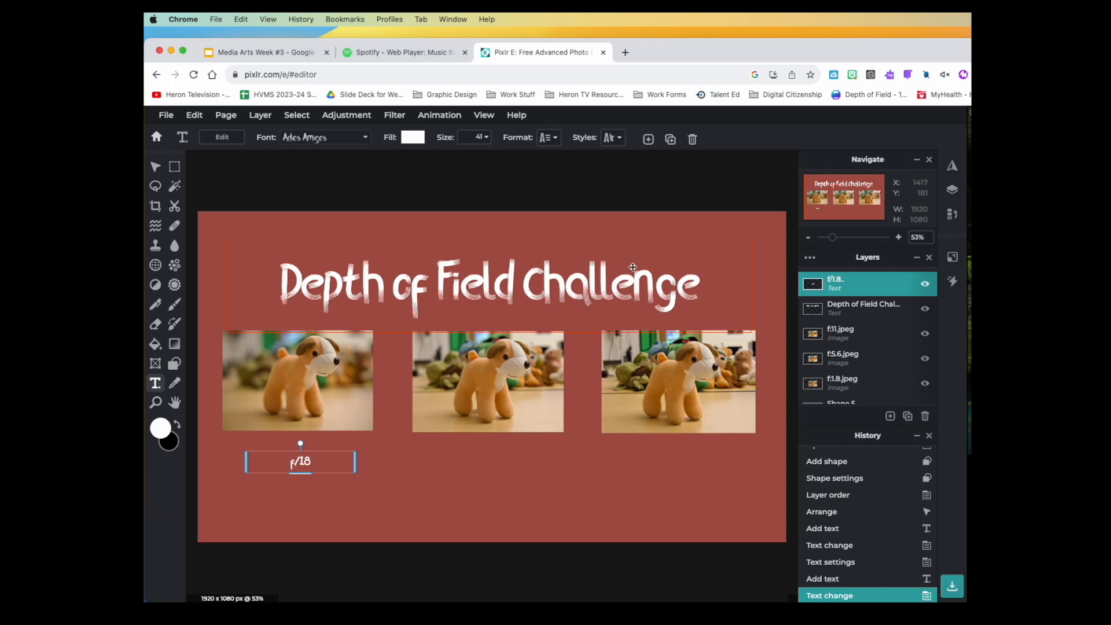
Change the f/1.8 caption's font to Arial
double_click(304, 465)
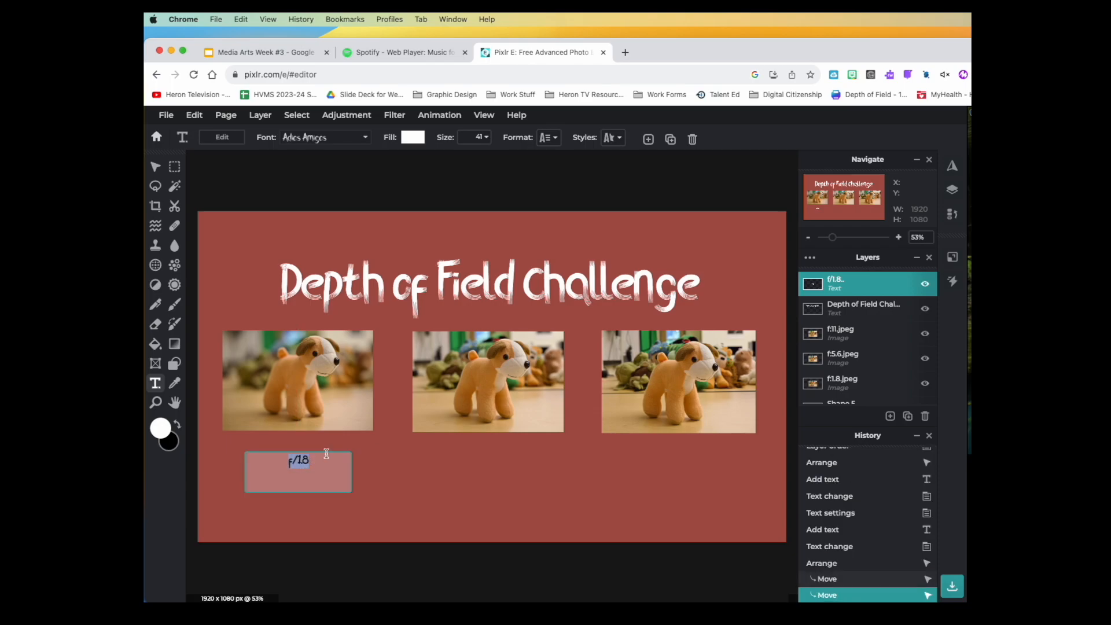
left_click(317, 140)
left_click(317, 138)
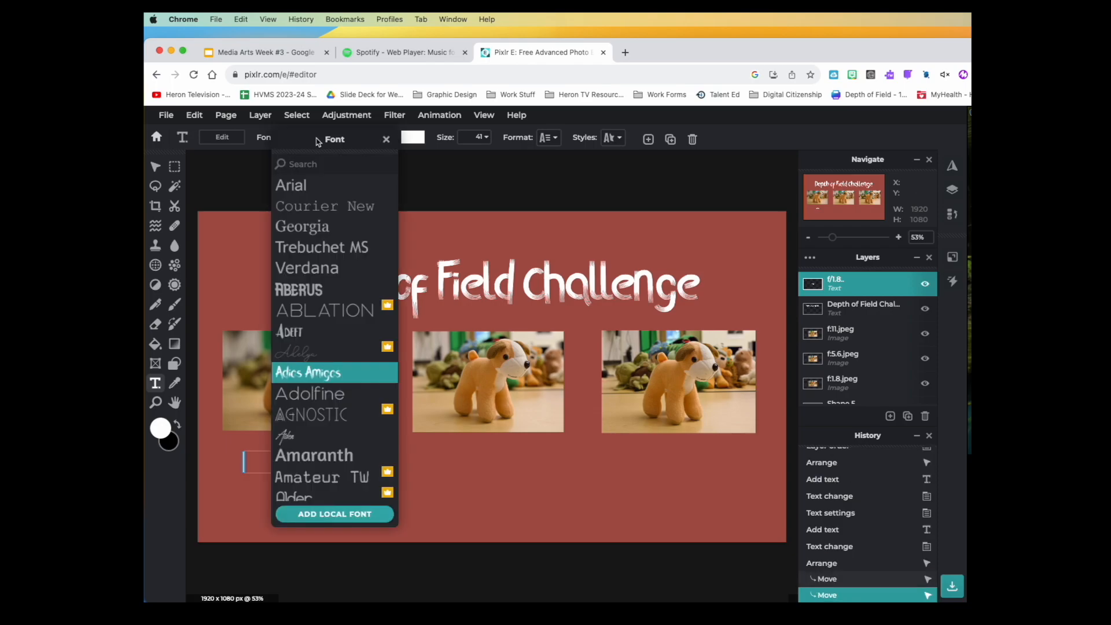
left_click(293, 184)
left_click(414, 472)
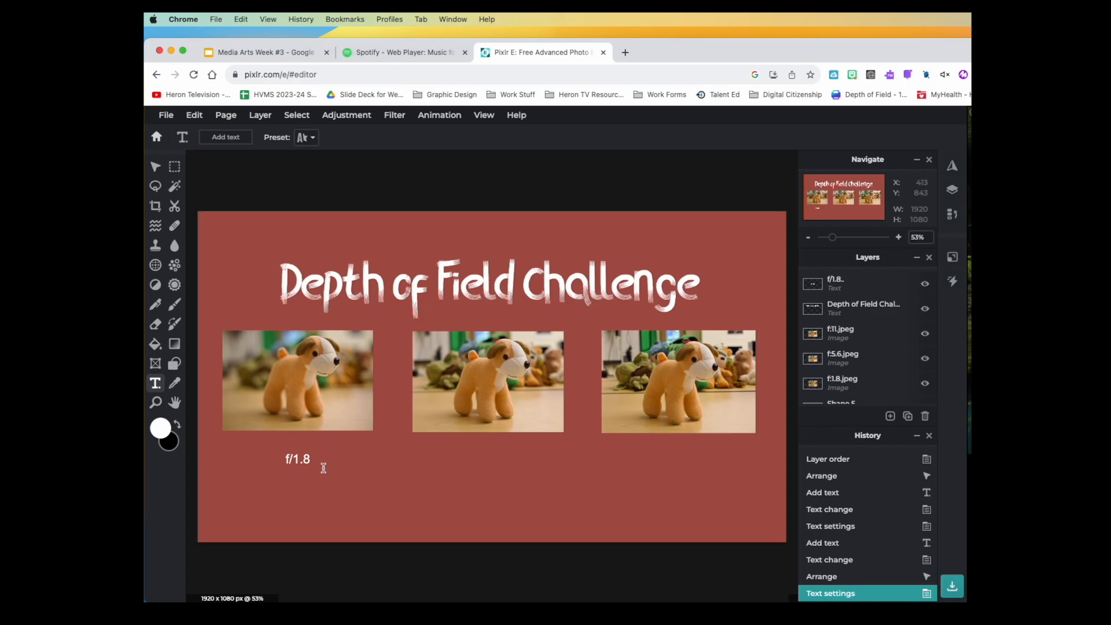
Duplicate the f/1.8 caption layer and place the copy beneath the middle dog photo
left_click(302, 457)
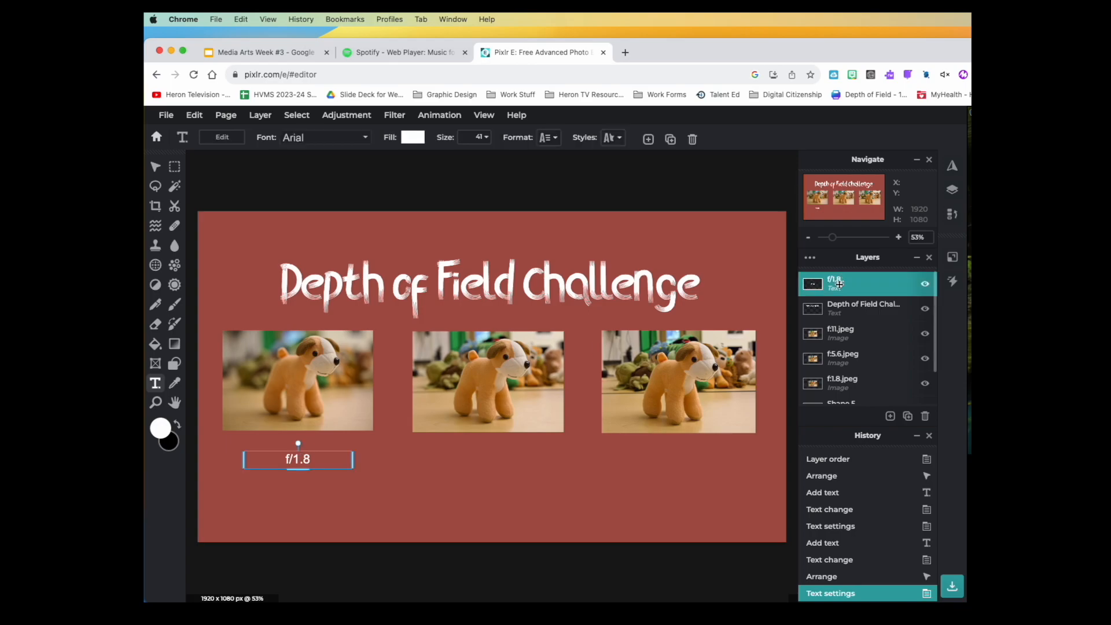
left_click(838, 283)
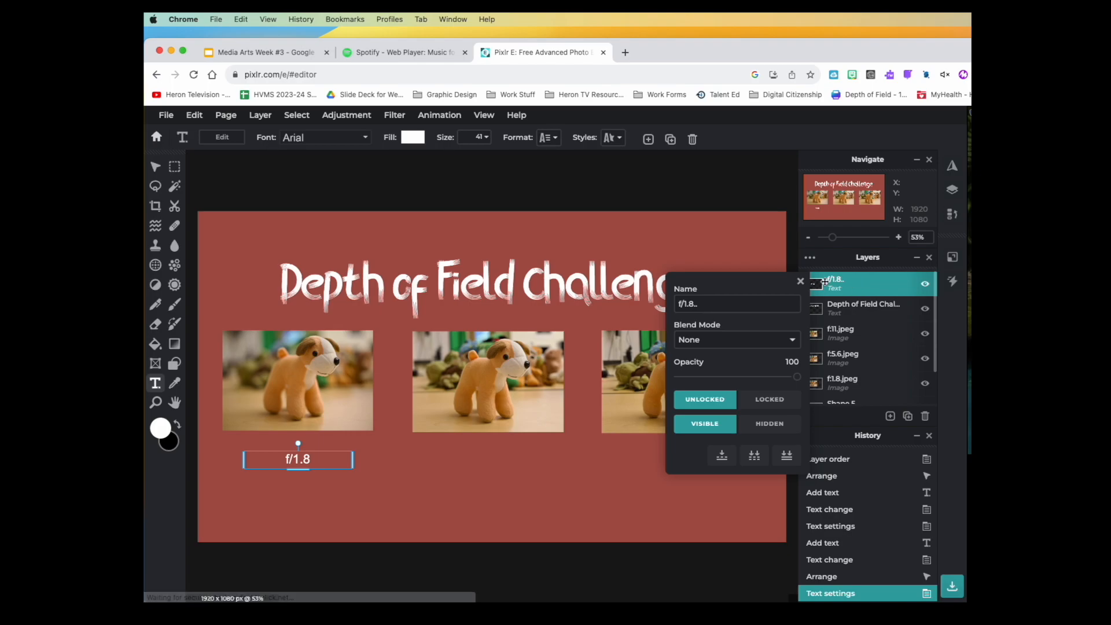
left_click(783, 247)
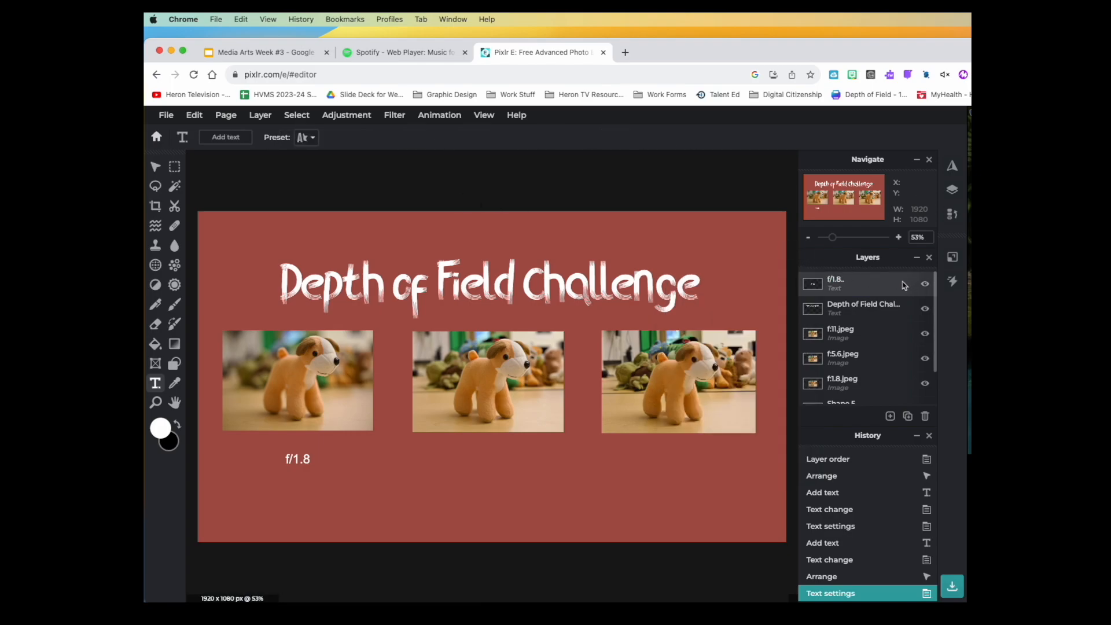
left_click(903, 284)
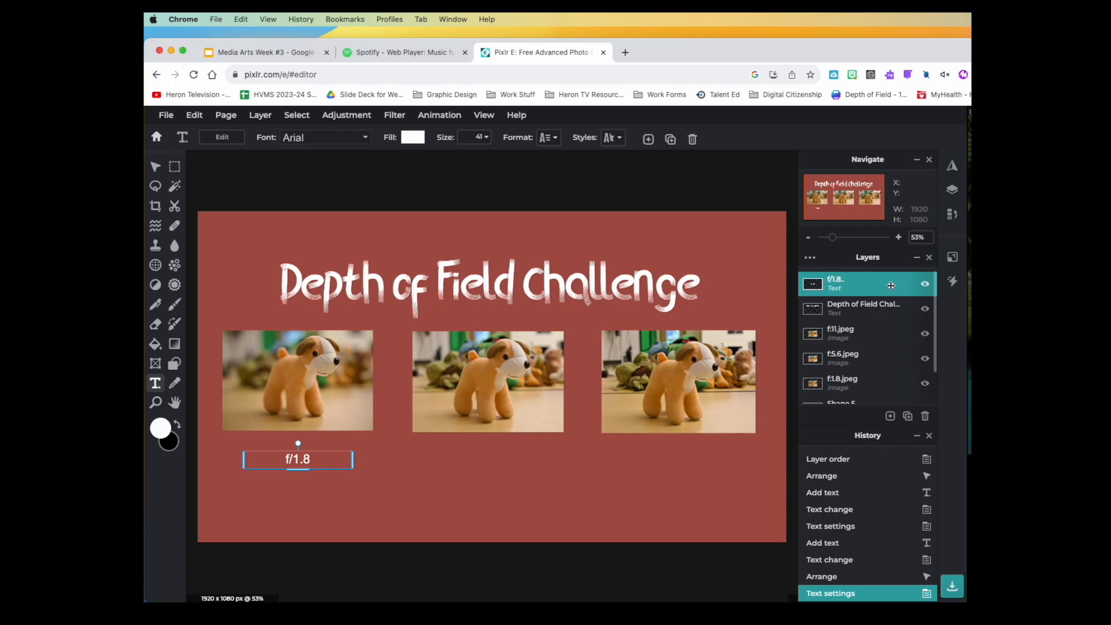
left_click(262, 115)
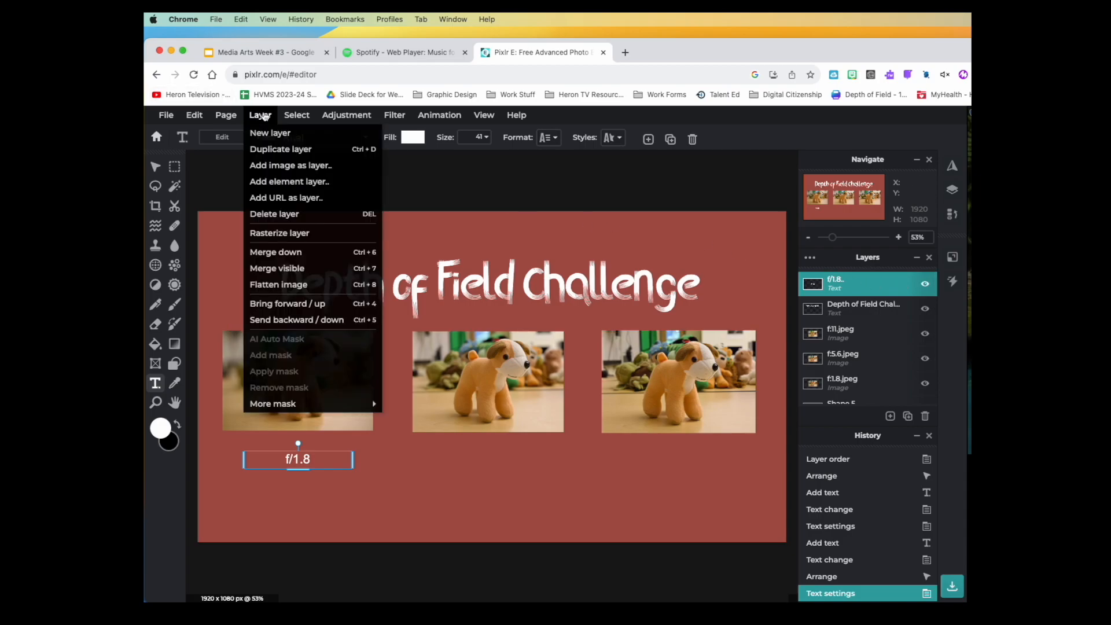
left_click(279, 149)
left_click_drag(306, 463, 498, 461)
Change the text of the caption beneath the middle photo to "f/5.6"
double_click(498, 460)
left_click(514, 456)
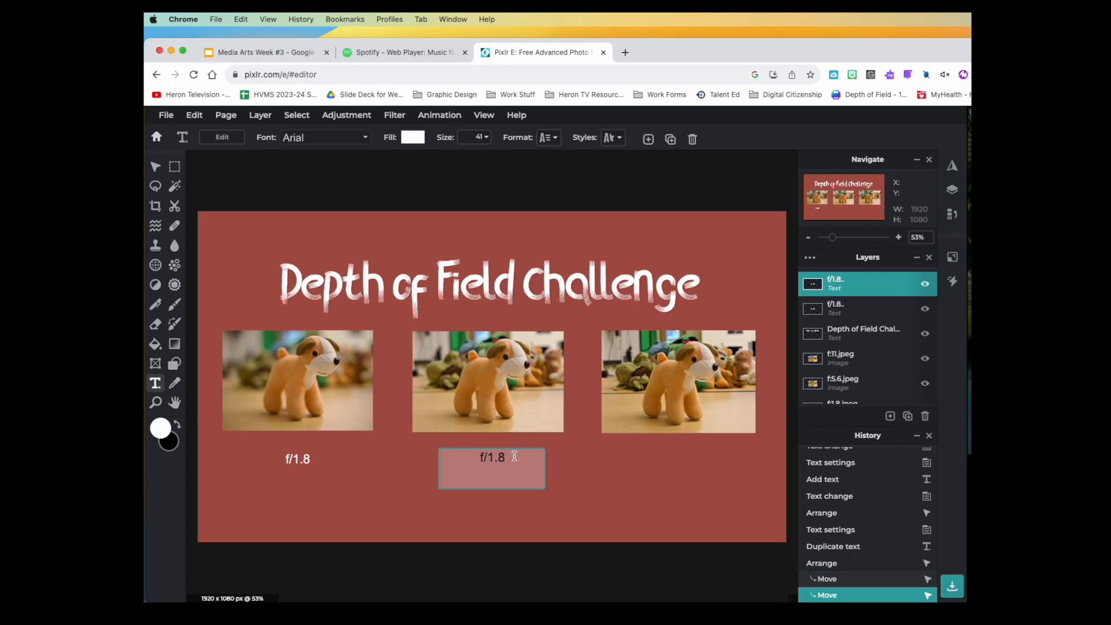
key("BackSpace")
key("BackSpace")
key("BackSpace")
left_click(620, 487)
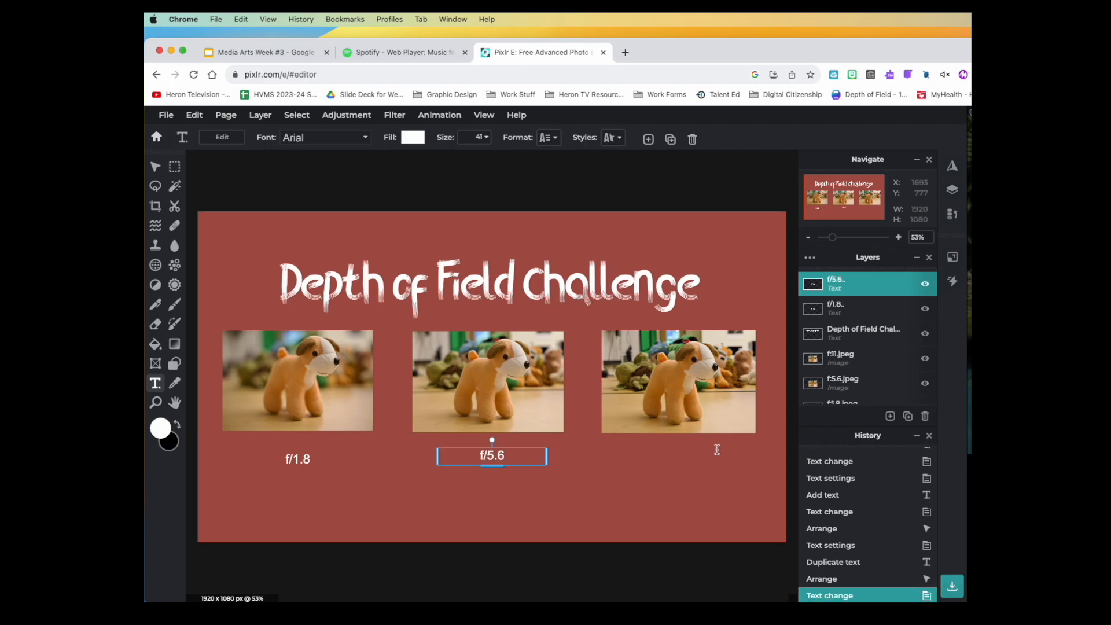
Duplicate the f/5.6 caption layer and place the copy beneath the rightmost dog photo
left_click(541, 460)
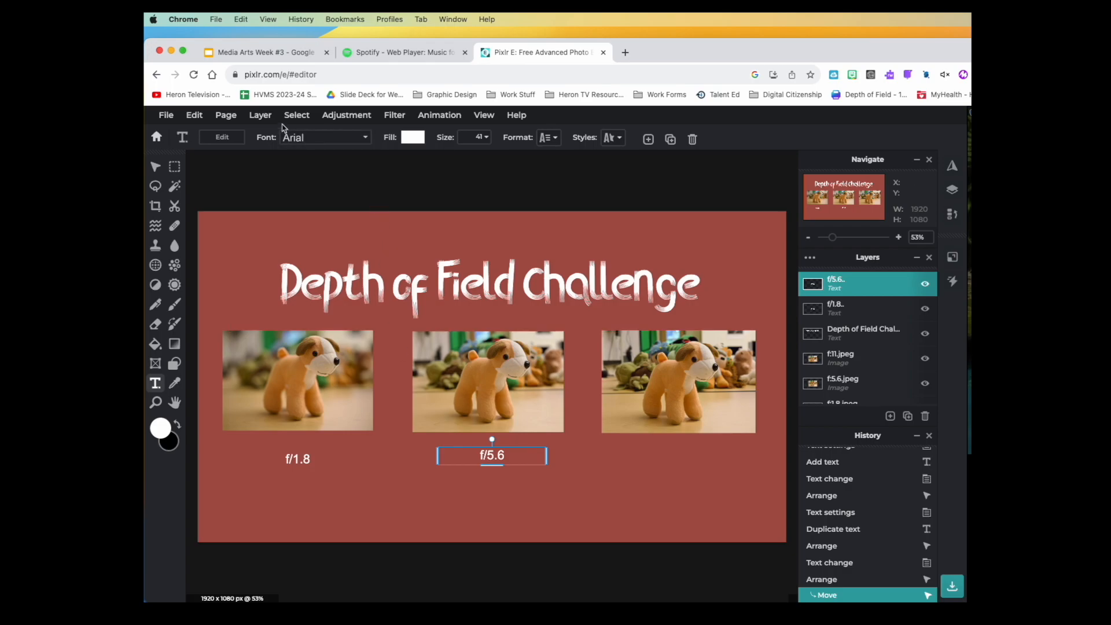
left_click(266, 115)
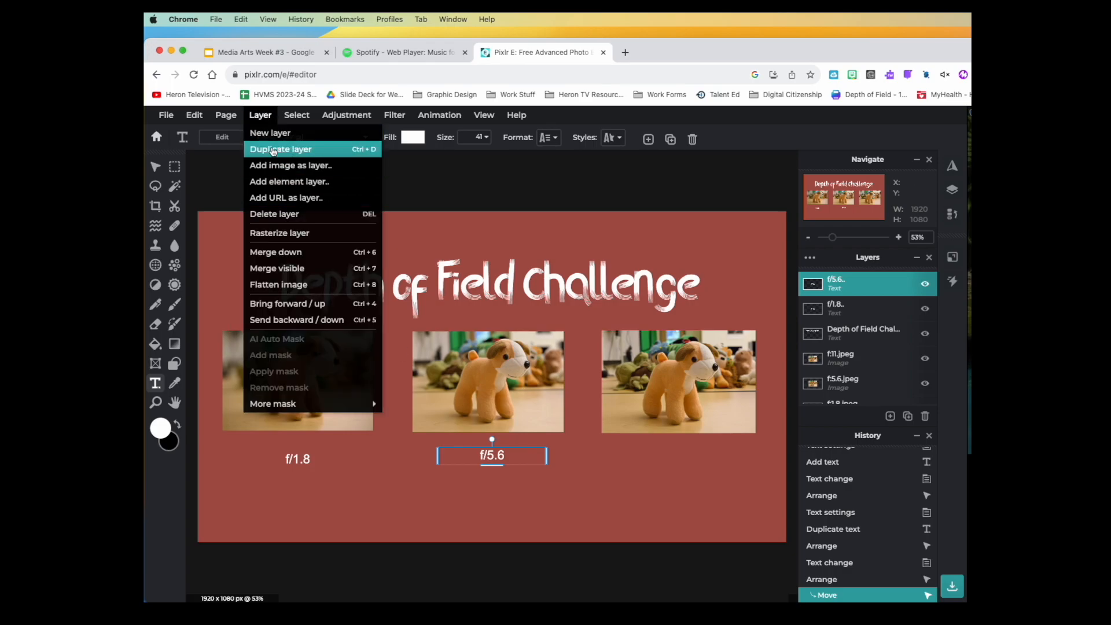
left_click(272, 149)
left_click_drag(492, 455, 682, 456)
Change the text of the caption beneath the rightmost photo to "f/11"
double_click(683, 455)
left_click(698, 457)
key("BackSpace")
key("BackSpace")
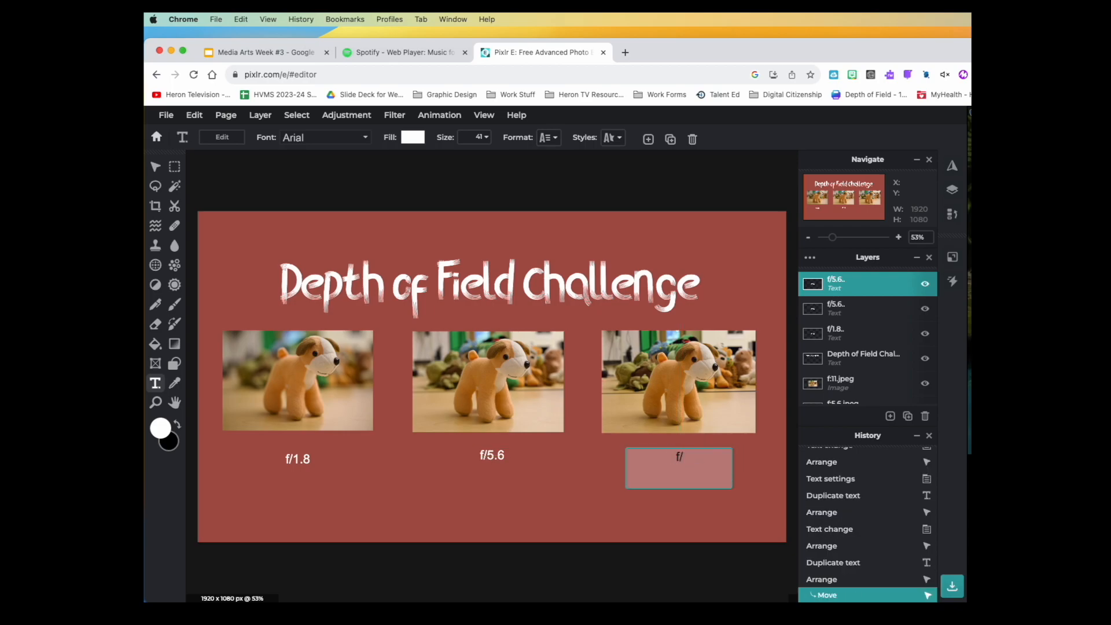
left_click(626, 488)
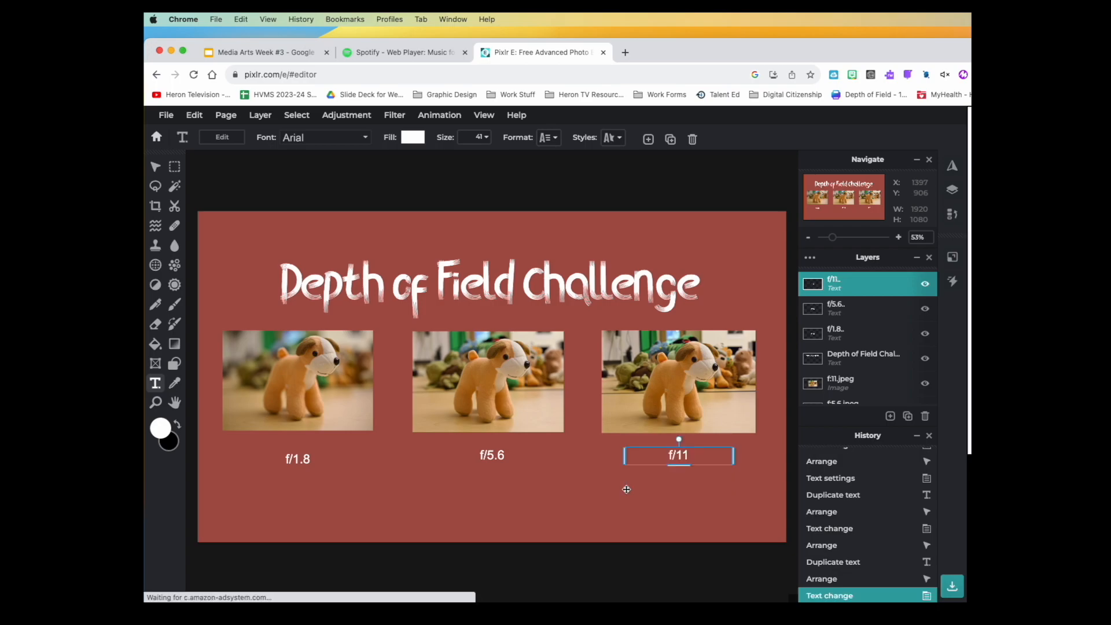